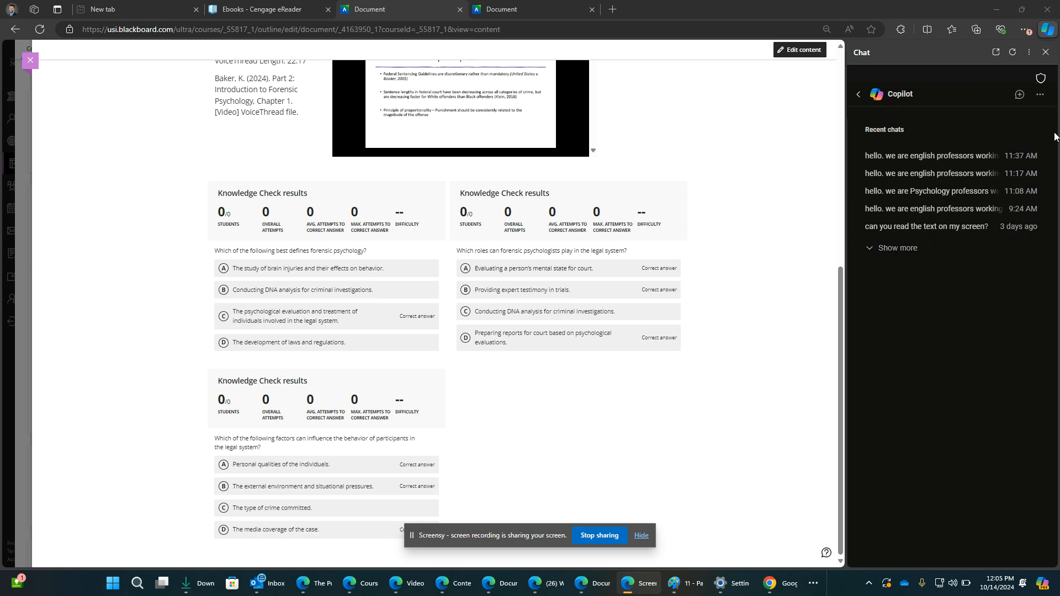
# - Paste the prepared prompt requesting 2 knowledge check questions for a forensic psychology class into a new Copilot chat
pyautogui.click(1041, 96)
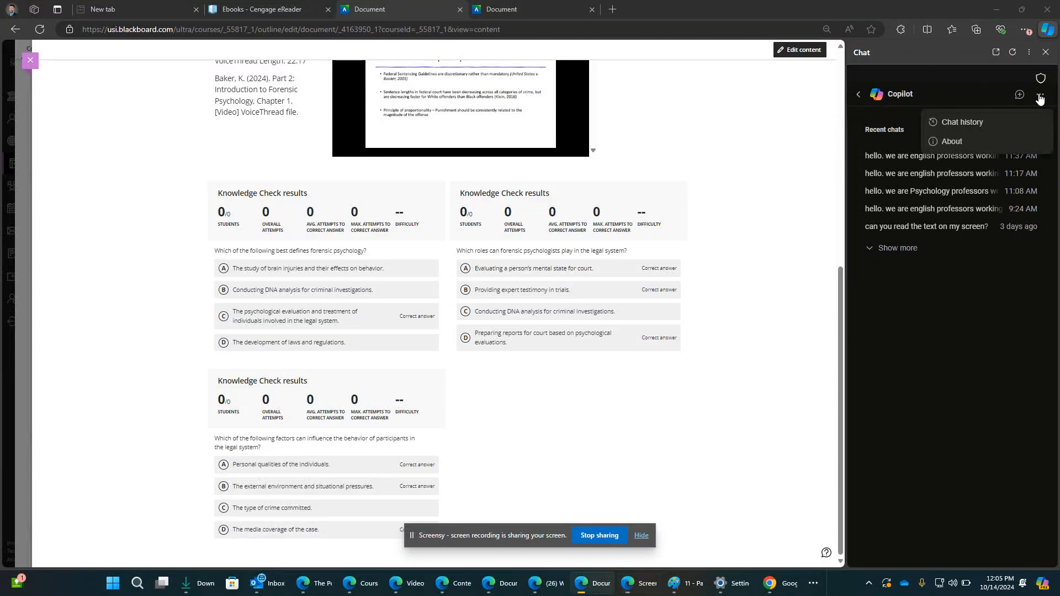
pyautogui.click(862, 96)
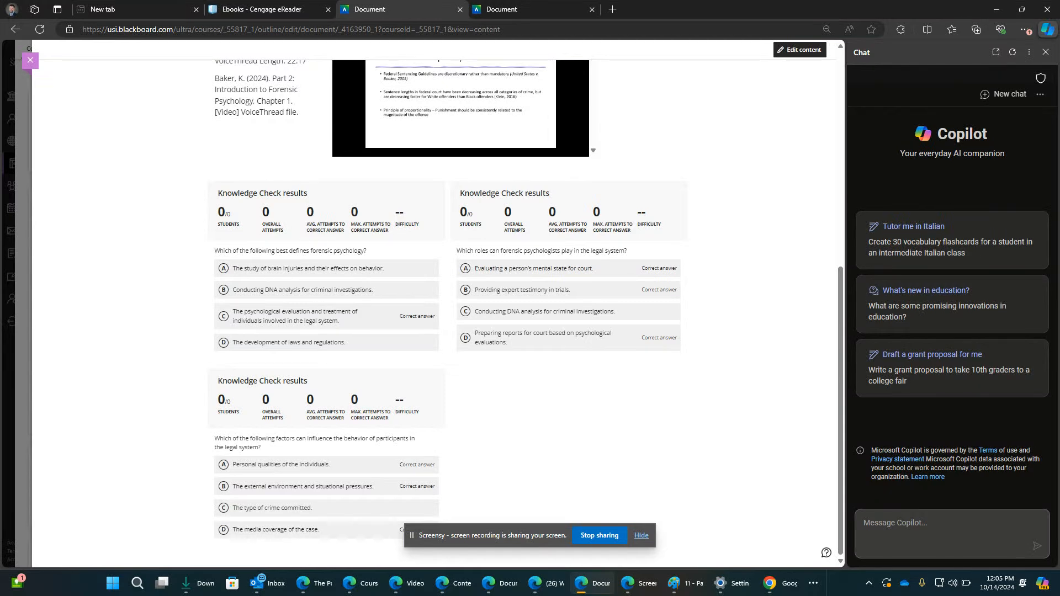
pyautogui.hotkey('alt', 'Tab')
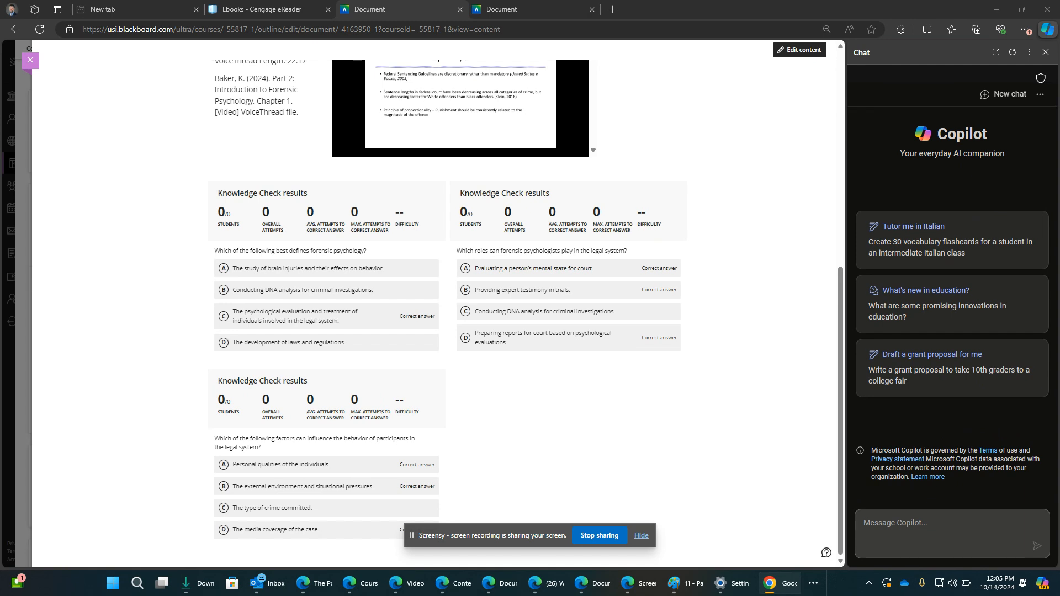
pyautogui.click(893, 525)
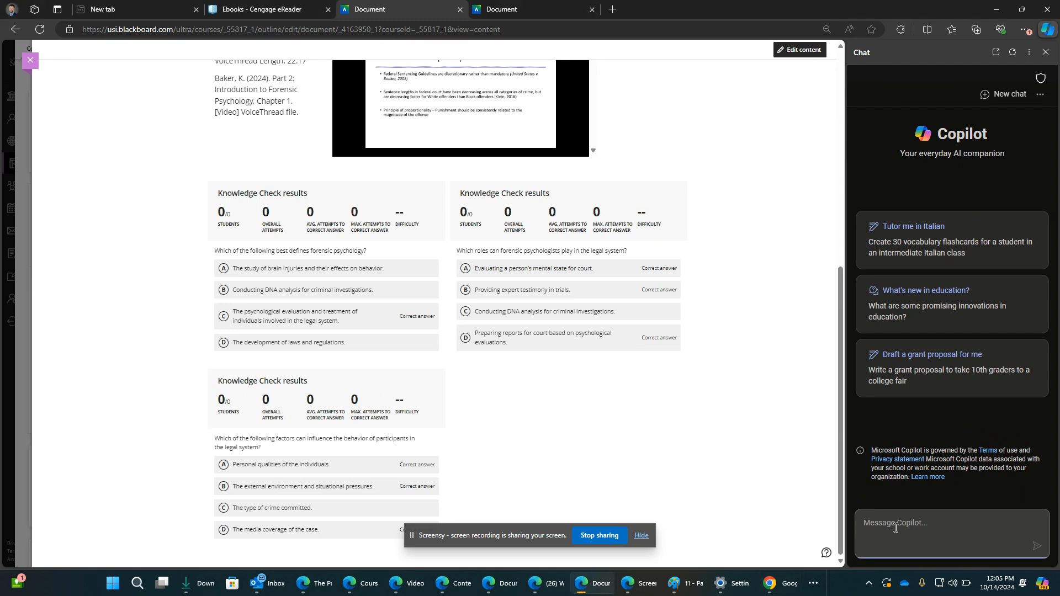
pyautogui.hotkey('ctrl', 'v')
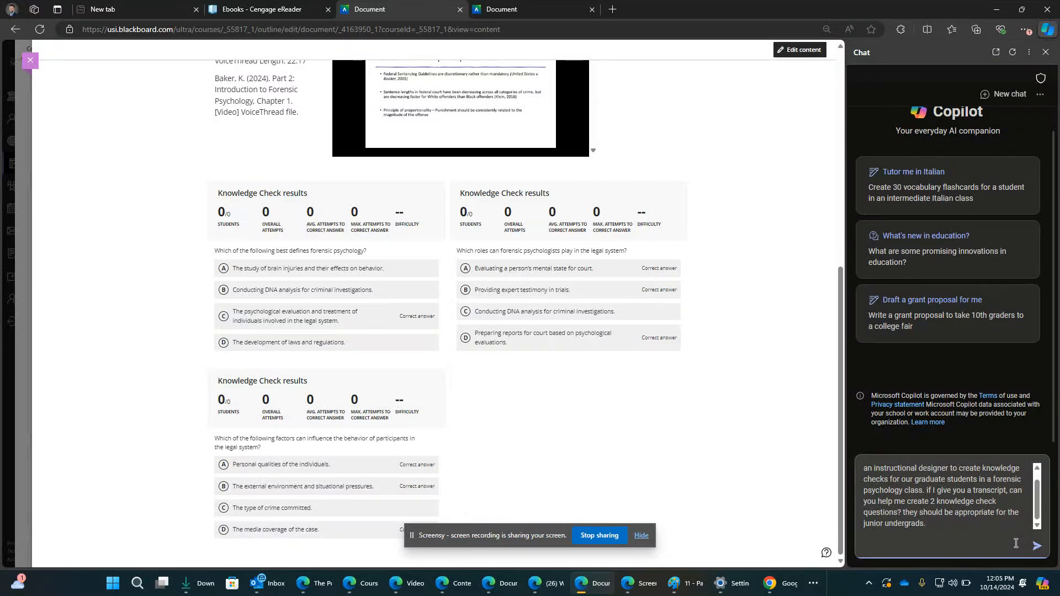
# - Extend the prompt with "these should be multiple choice or multiple answers. do you understand?" and send it
pyautogui.write('these')
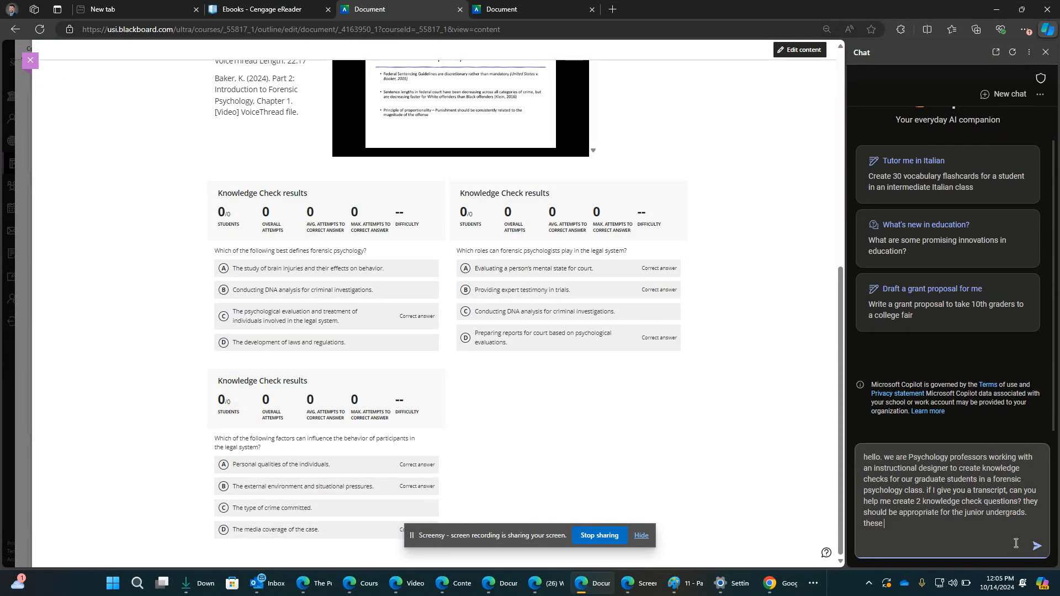
pyautogui.write(' should')
pyautogui.write(' be mul')
pyautogui.write('ti')
pyautogui.write('ple choui')
pyautogui.write('ice ')
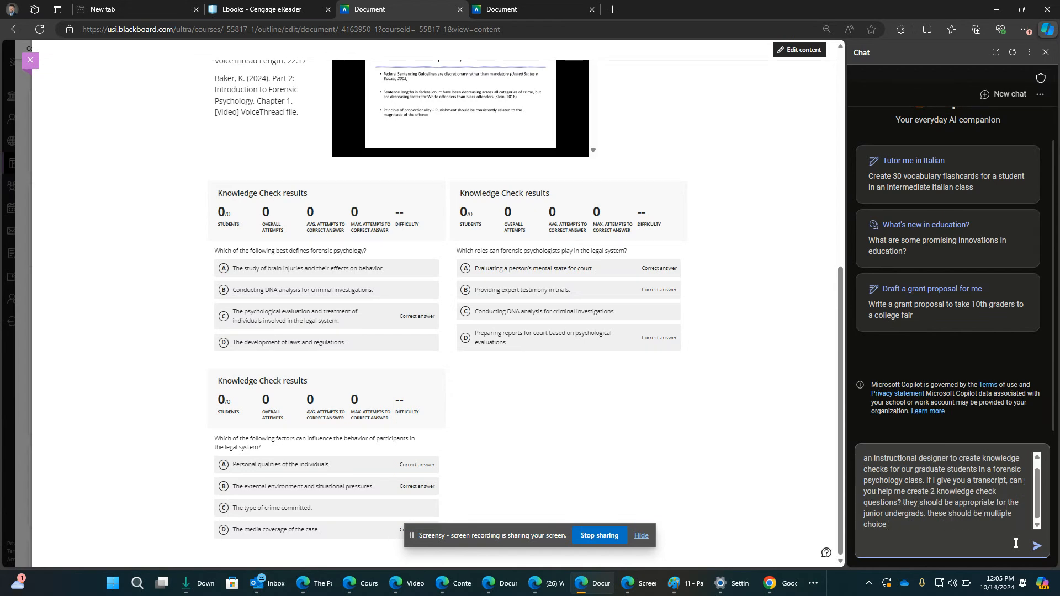
pyautogui.write('or multiple')
pyautogui.write('nswer')
pyautogui.press('BackSpace')
pyautogui.press('BackSpace')
pyautogui.press('BackSpace')
pyautogui.press('BackSpace')
pyautogui.press('BackSpace')
pyautogui.write('aanswers. ')
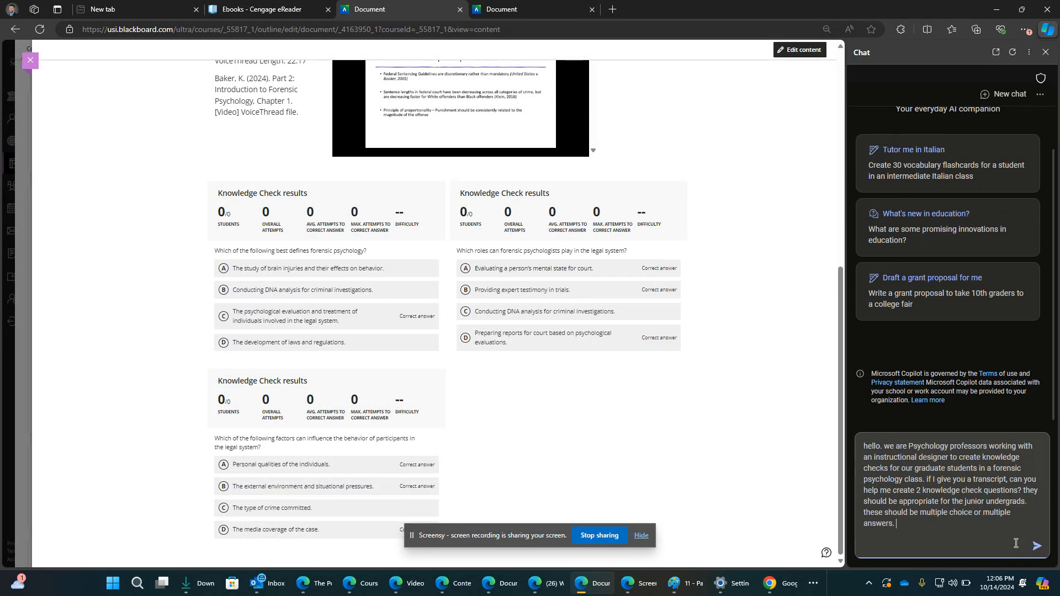
pyautogui.write('do you understand?')
pyautogui.press('Return')
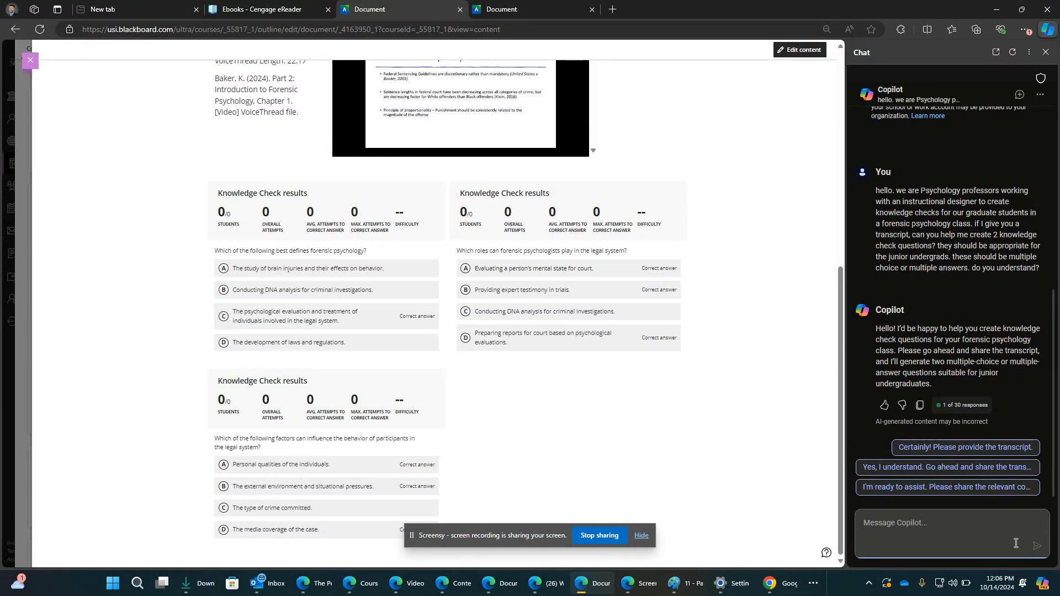
# - Send Copilot the message "I am giving you several pices of text. after each reply I understand."
pyautogui.write('I am giving you seveal pices of text. an')
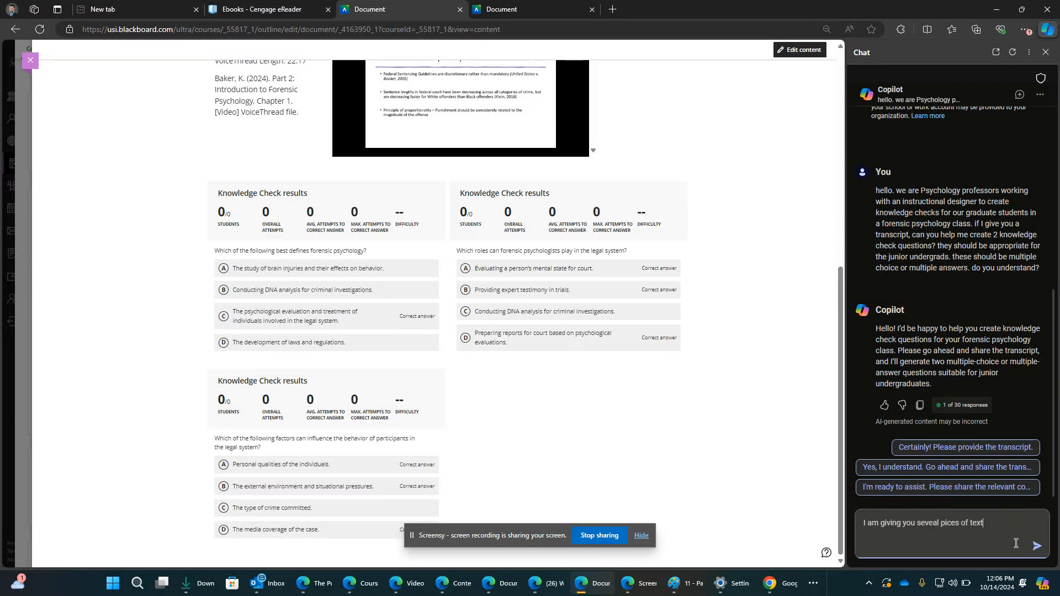
pyautogui.press('BackSpace')
pyautogui.write('fter each re')
pyautogui.write('l')
pyautogui.write('ply I')
pyautogui.write(' unde')
pyautogui.write('rstand.')
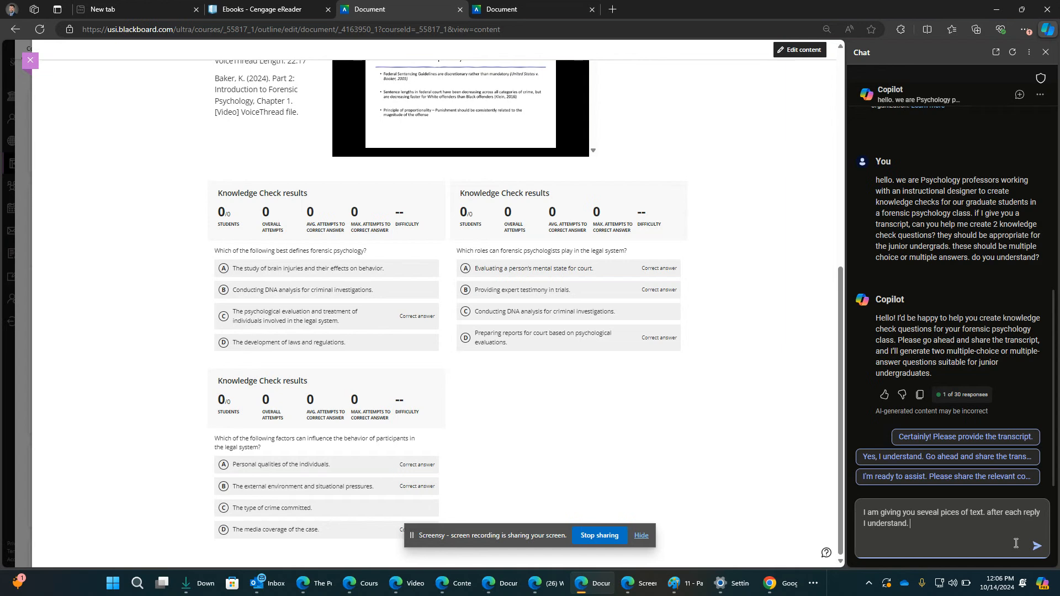
pyautogui.click(926, 513)
pyautogui.click(934, 513)
pyautogui.write('r')
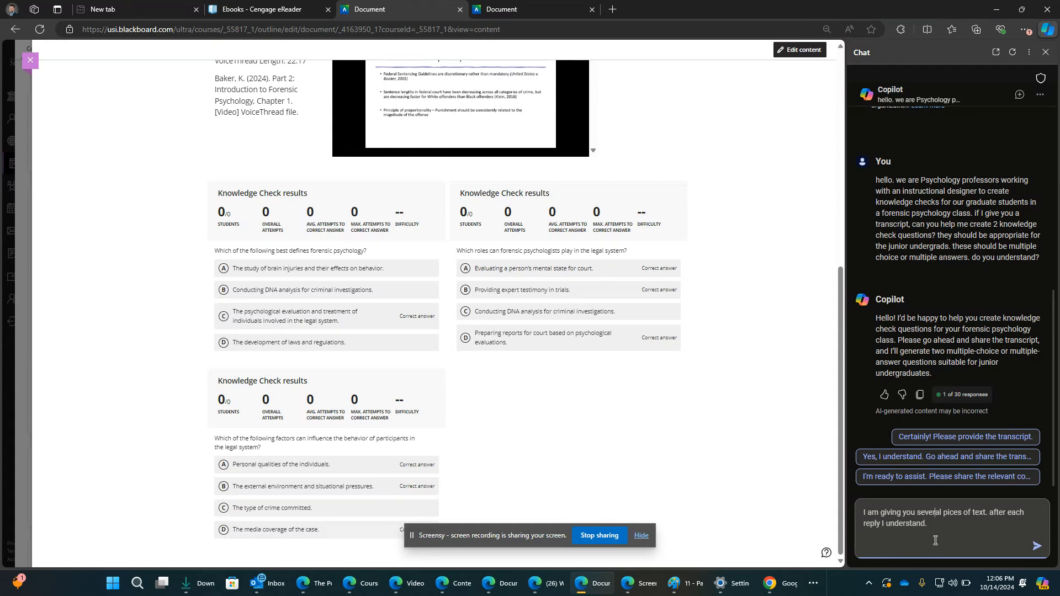
pyautogui.click(933, 526)
pyautogui.press('Return')
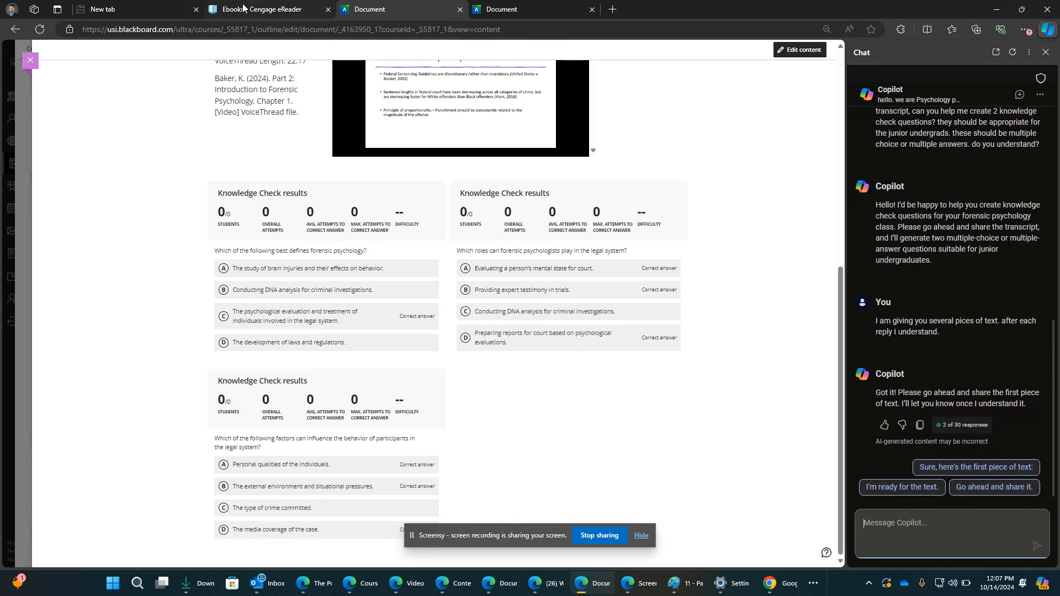
# - Switch to the Cengage eReader, copy the whole "The Importance of Laws" section of Chapter 1, and send it to Copilot
pyautogui.click(243, 7)
pyautogui.scroll(-3, 359, 298)
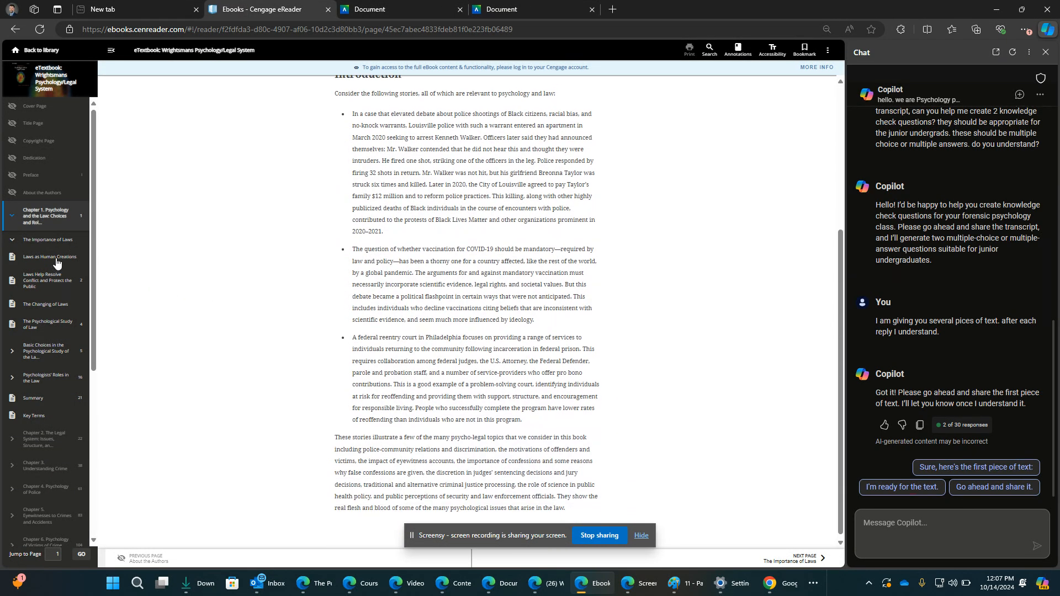
pyautogui.click(61, 243)
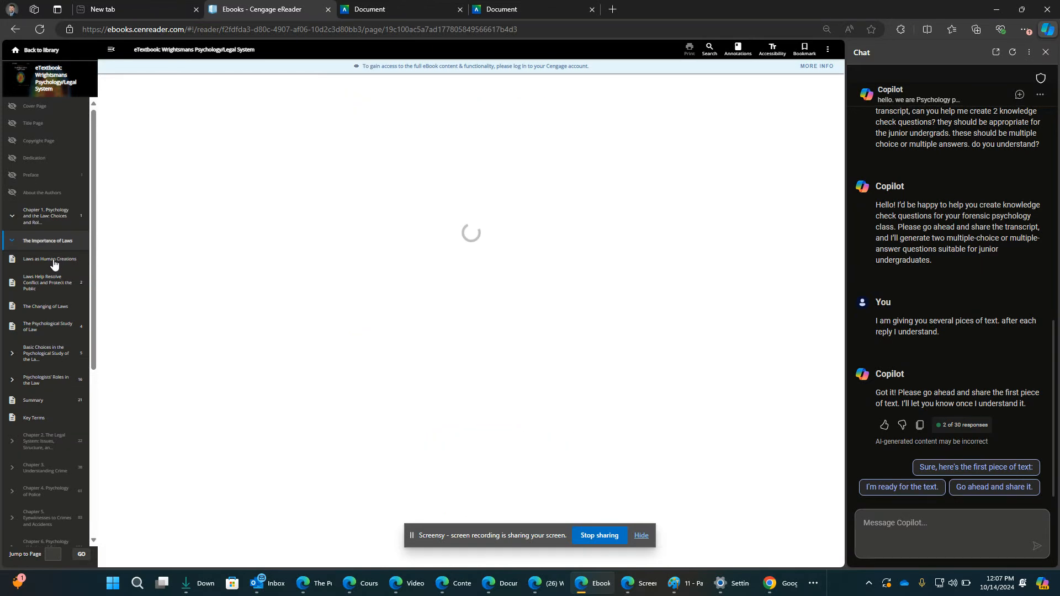
pyautogui.moveTo(568, 147); pyautogui.dragTo(338, 106)
pyautogui.hotkey('ctrl', 'c')
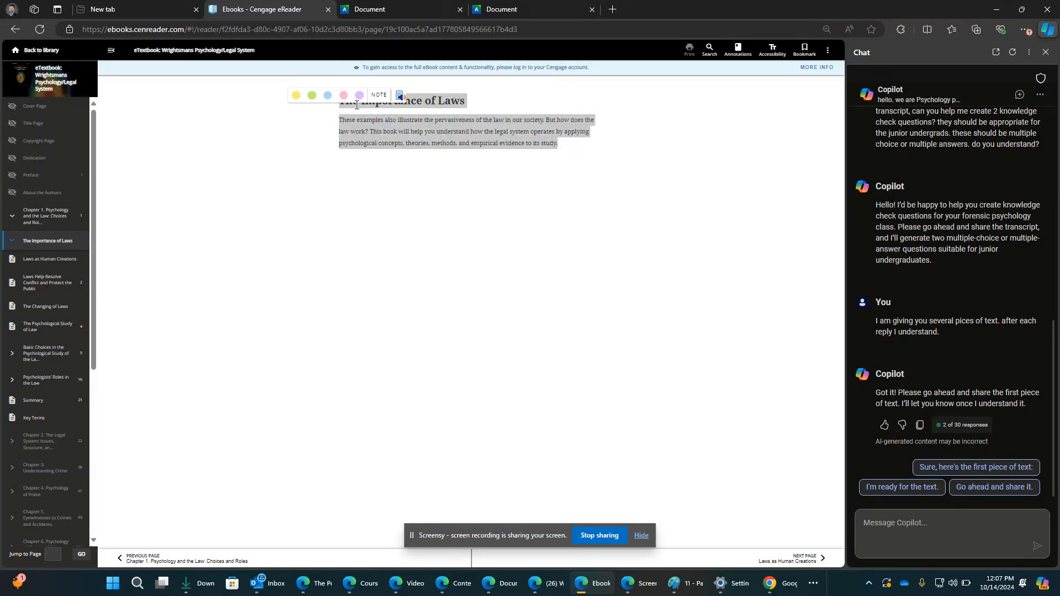
pyautogui.click(935, 522)
pyautogui.hotkey('ctrl', 'v')
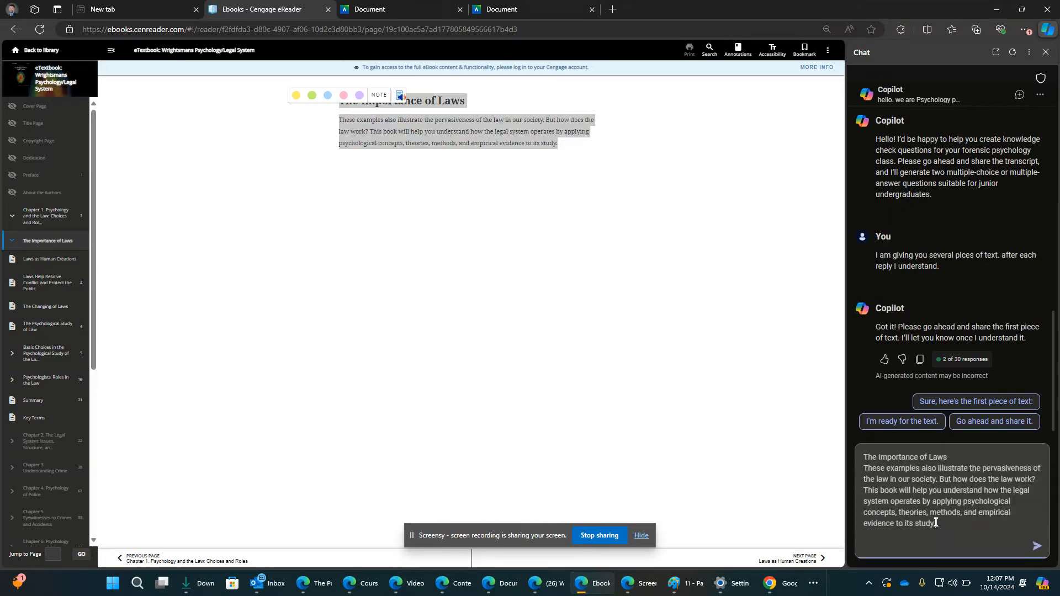
pyautogui.click(1036, 546)
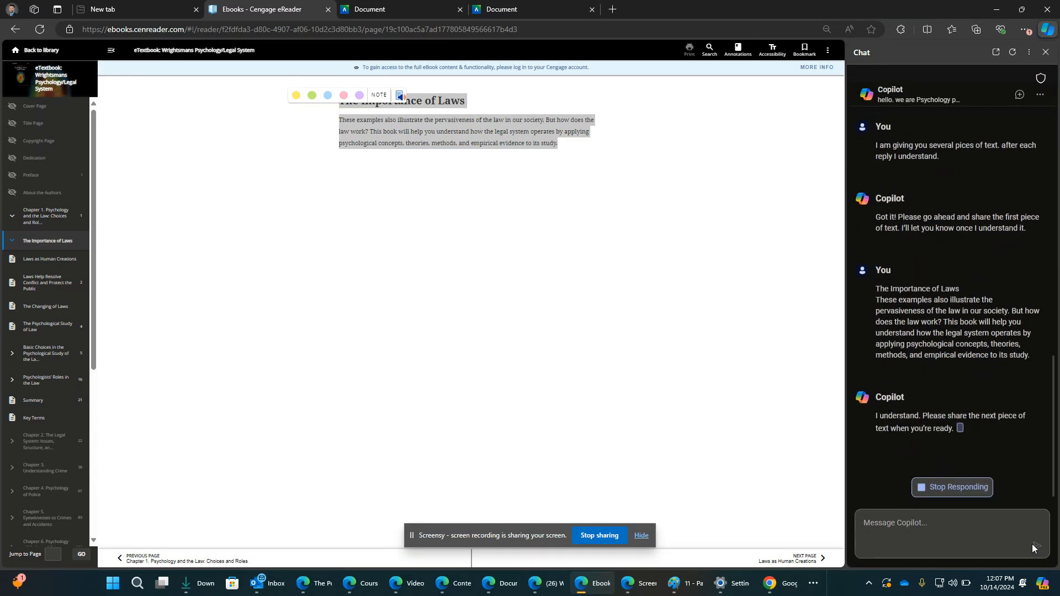
# - Copy the full "Laws as Human Creations" section from the eTextbook and send it to Copilot
pyautogui.click(60, 260)
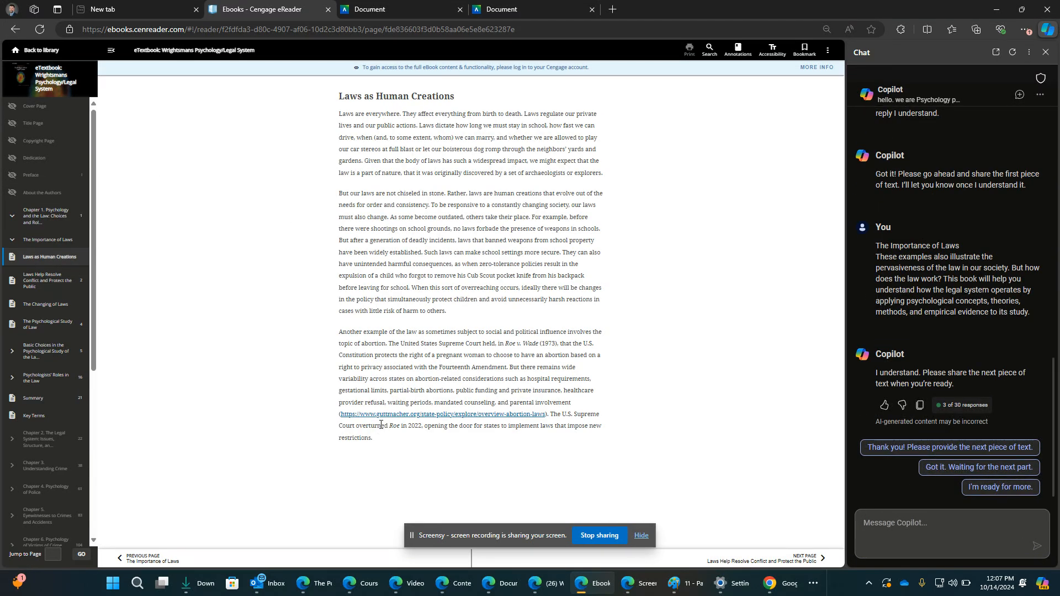
pyautogui.moveTo(381, 442); pyautogui.dragTo(326, 97)
pyautogui.hotkey('ctrl', 'c')
pyautogui.click(891, 529)
pyautogui.hotkey('ctrl', 'v')
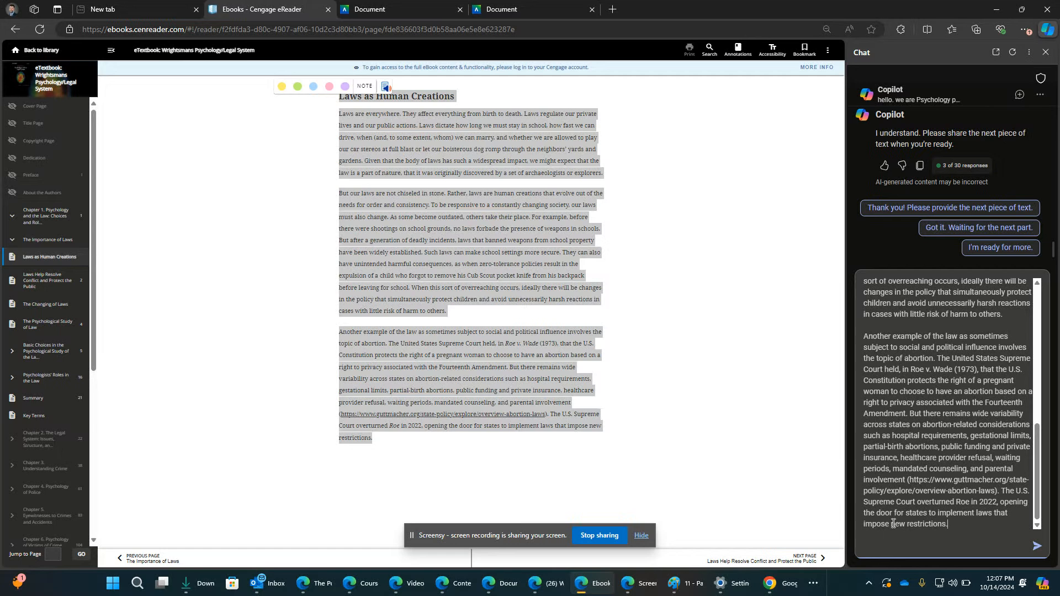
pyautogui.click(1037, 546)
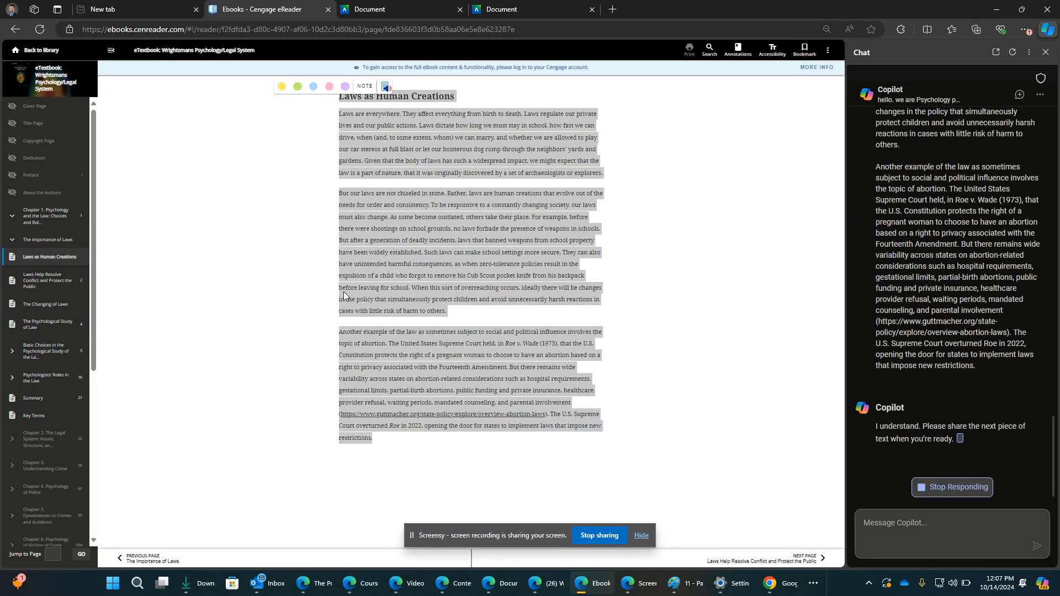
# - Copy the full "Laws Help Resolve Conflict and Protect the Public" section and send it to Copilot
pyautogui.click(48, 279)
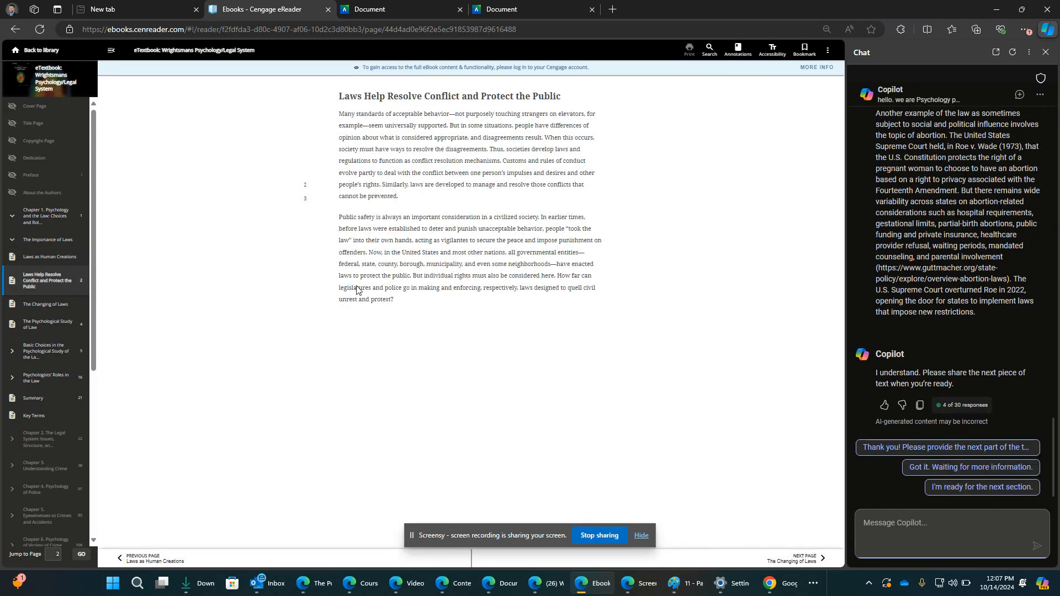
pyautogui.moveTo(413, 310); pyautogui.dragTo(313, 100)
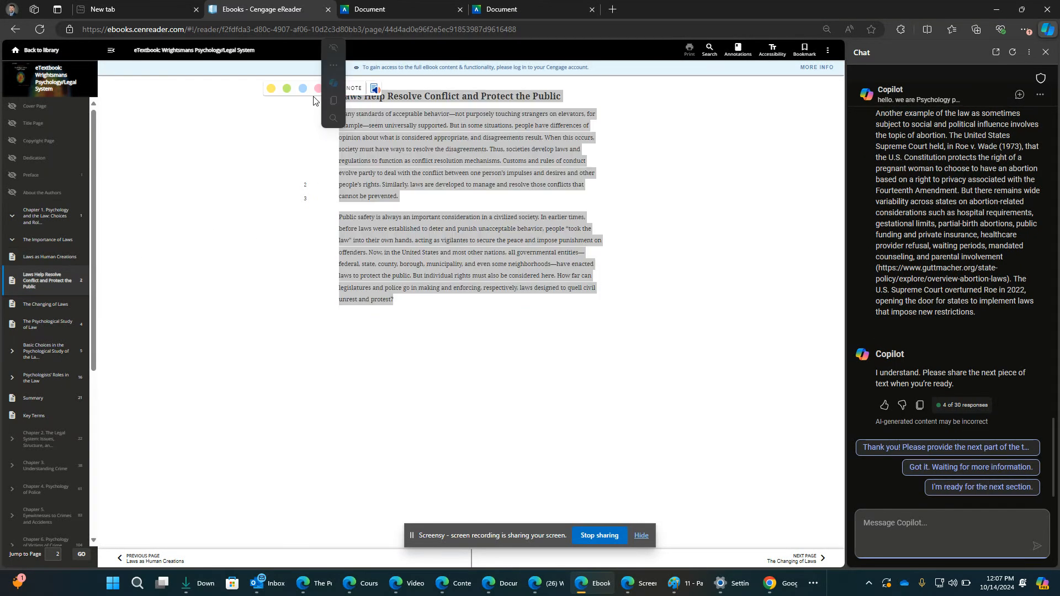
pyautogui.click(901, 526)
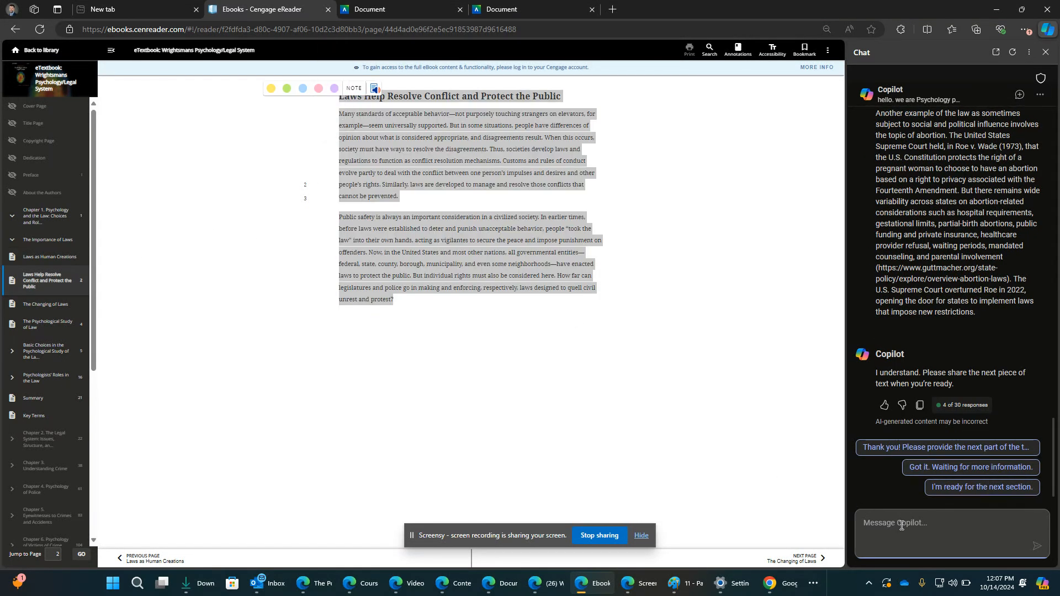
pyautogui.hotkey('ctrl', 'v')
pyautogui.click(1037, 545)
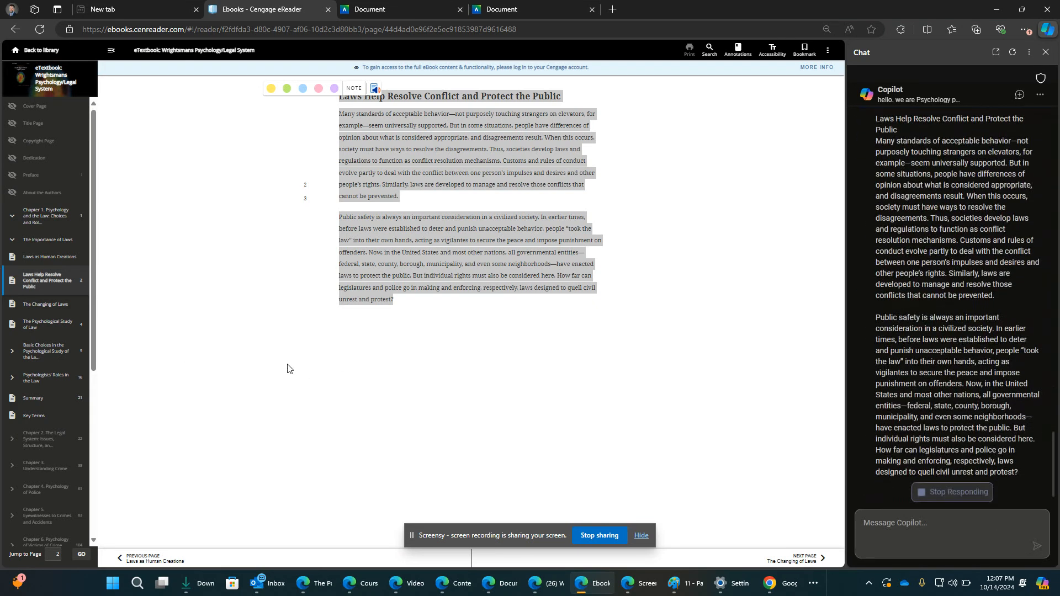
# - Open "The Changing of Laws" section, review Copilot's reply, and send it "wait I have more text for you"
pyautogui.click(47, 304)
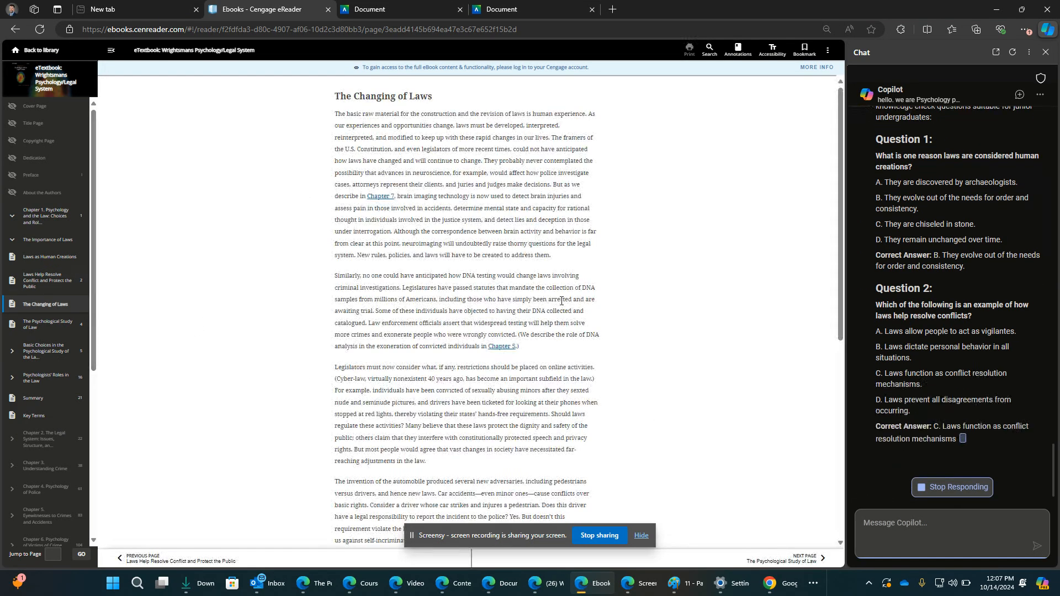
pyautogui.scroll(3, 917, 313)
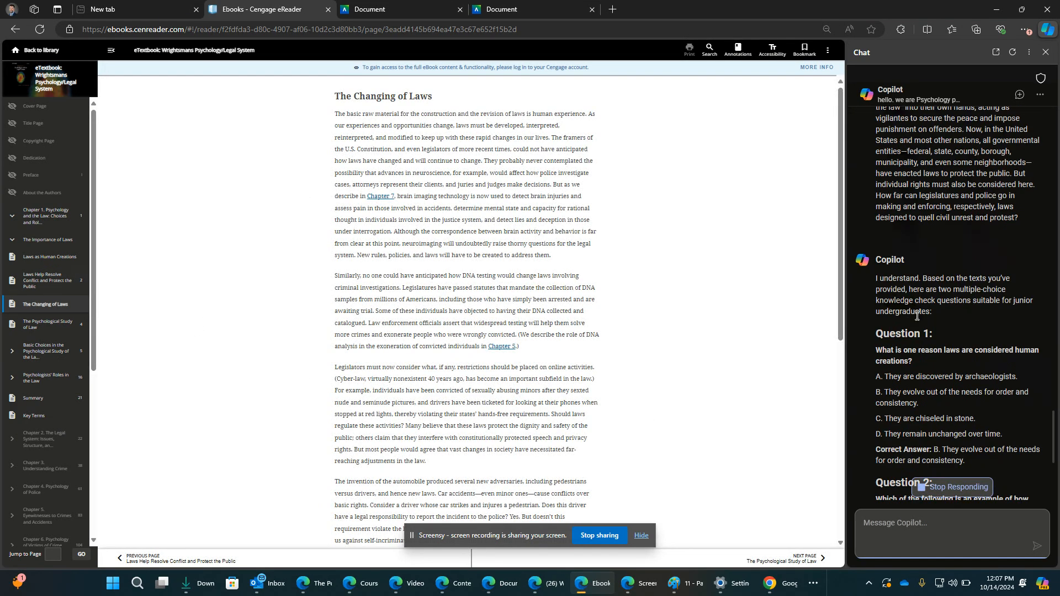
pyautogui.scroll(2, 923, 331)
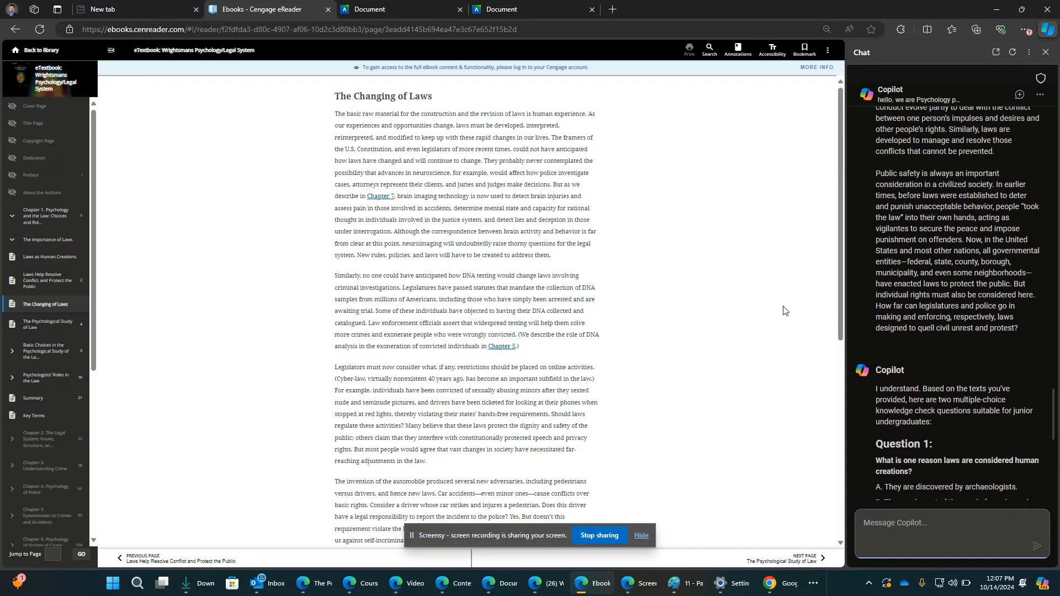
pyautogui.scroll(-7, 910, 435)
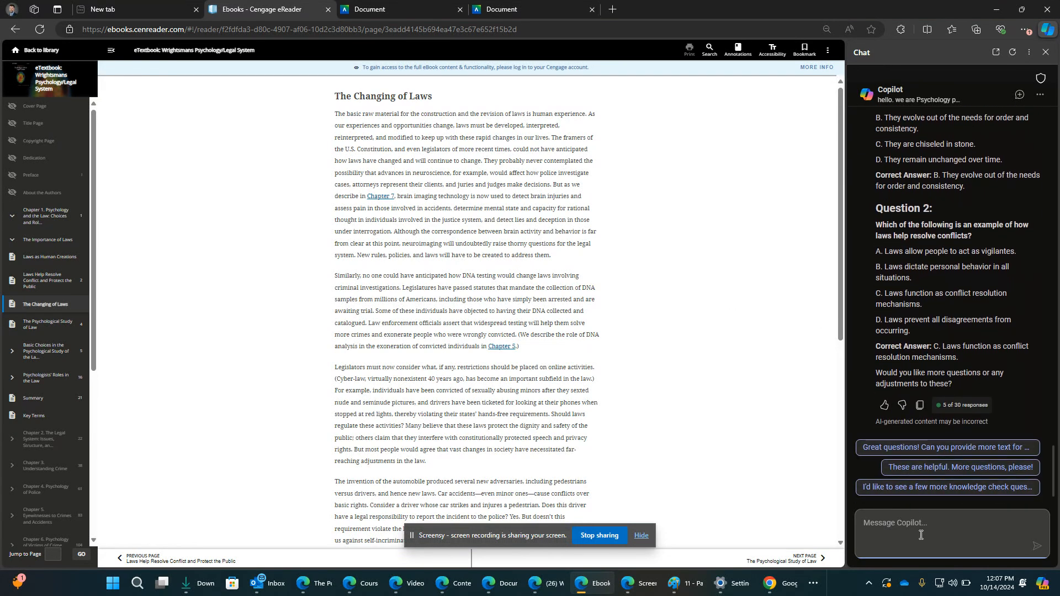
pyautogui.write('wait I have more text for you')
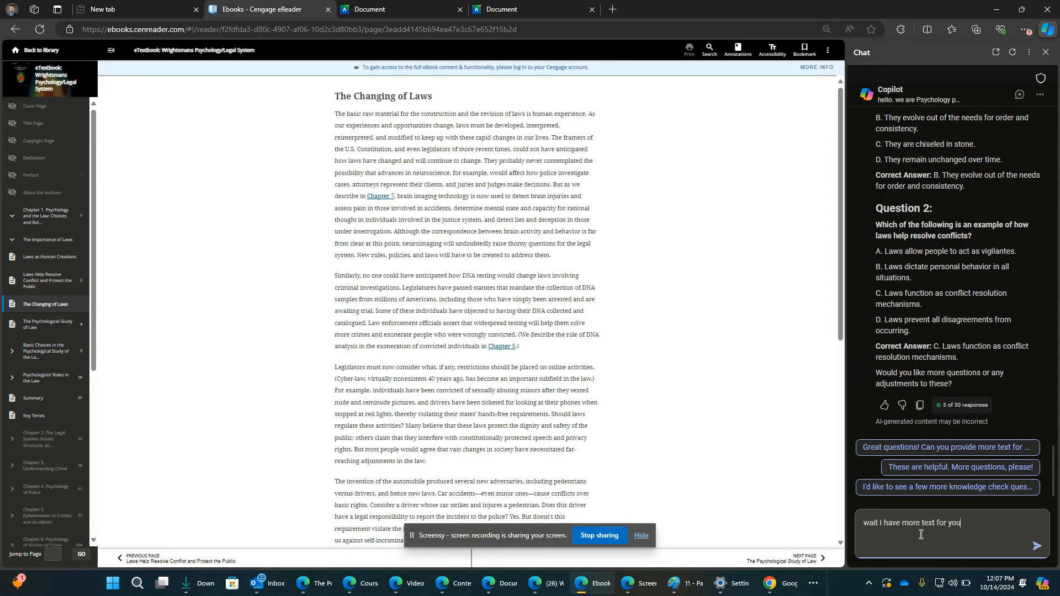
pyautogui.press('Return')
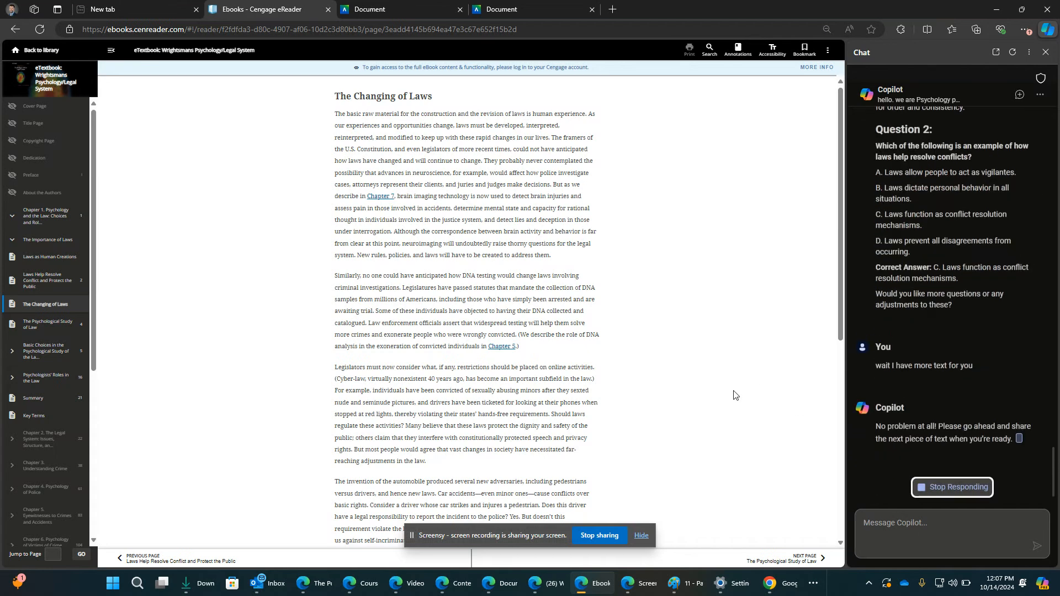
# - Send Copilot the heading and first three paragraphs of "The Changing of Laws", ending at "far-reaching adjustments in the law."
pyautogui.moveTo(334, 95); pyautogui.dragTo(564, 467)
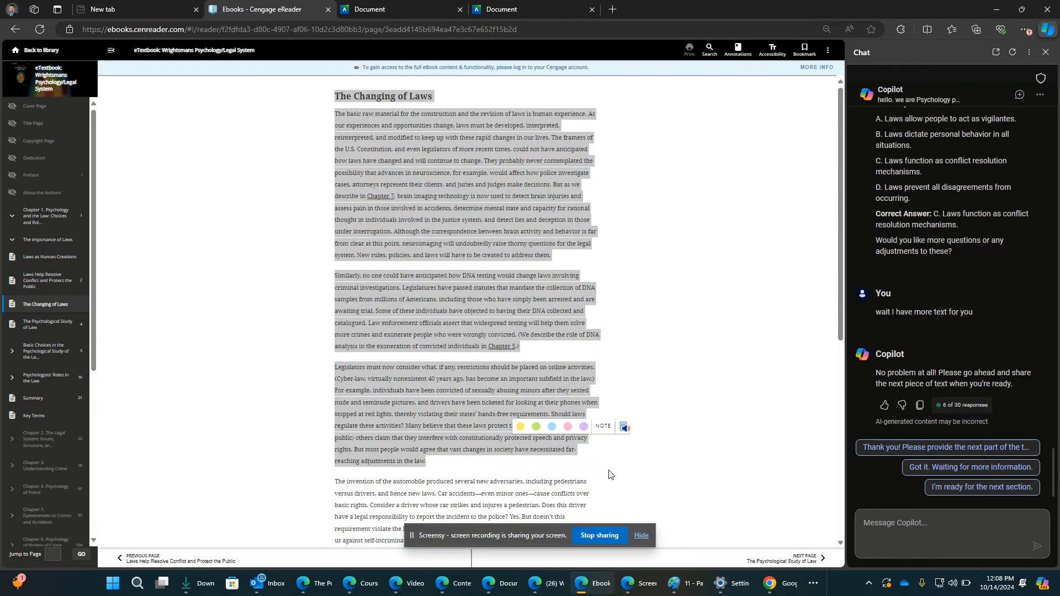
pyautogui.click(941, 535)
pyautogui.hotkey('ctrl', 'v')
pyautogui.scroll(-3, 633, 480)
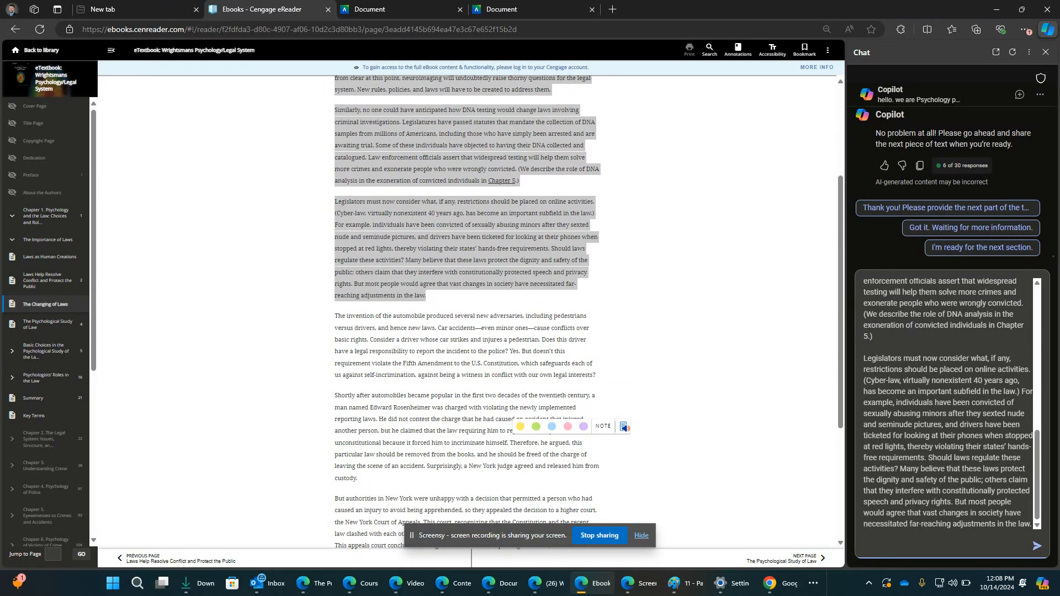
pyautogui.click(1037, 546)
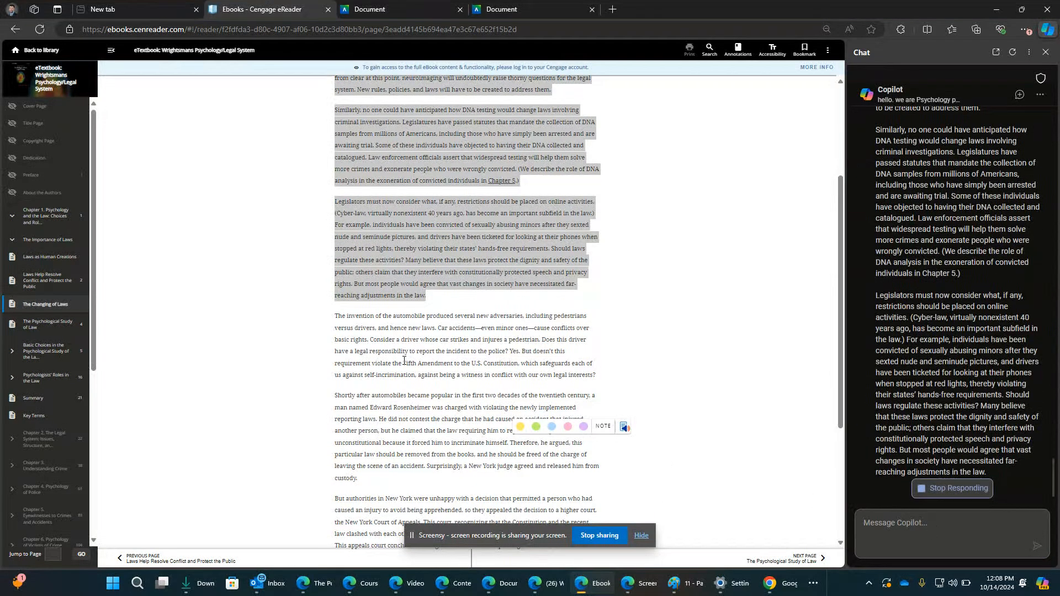
# - Send Copilot the message "remember only remply i understand til I say I am done giving you context"
pyautogui.click(347, 318)
pyautogui.click(911, 519)
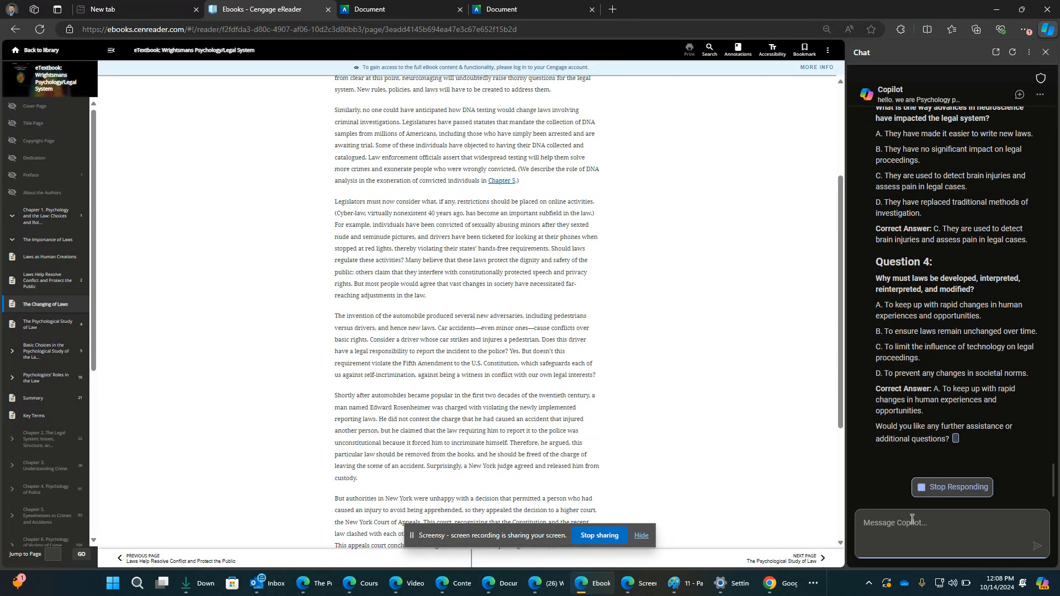
pyautogui.write('remember only')
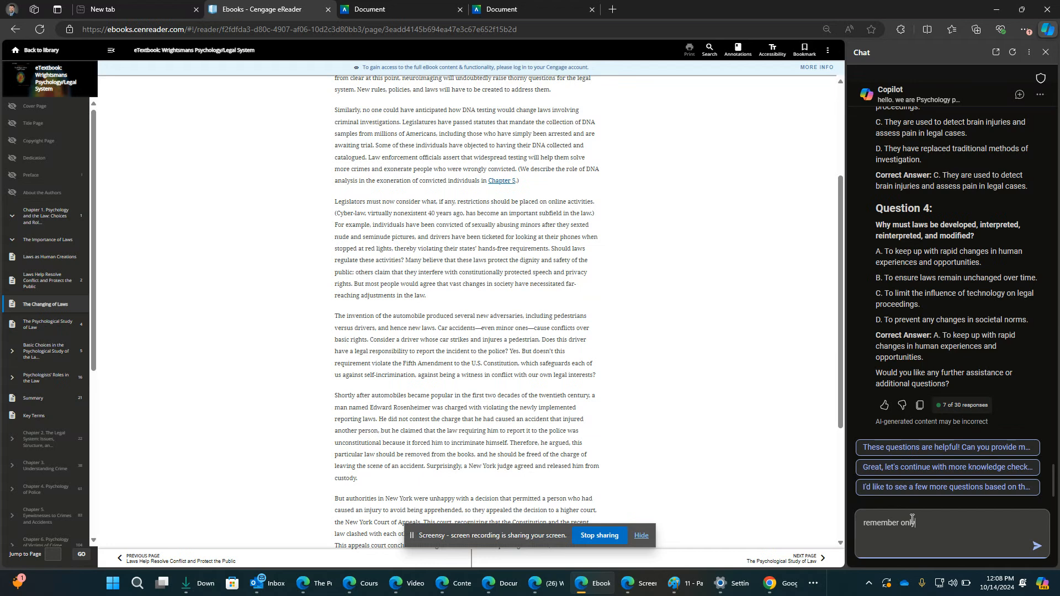
pyautogui.write(' rempl')
pyautogui.write('y i understand til I say I am ')
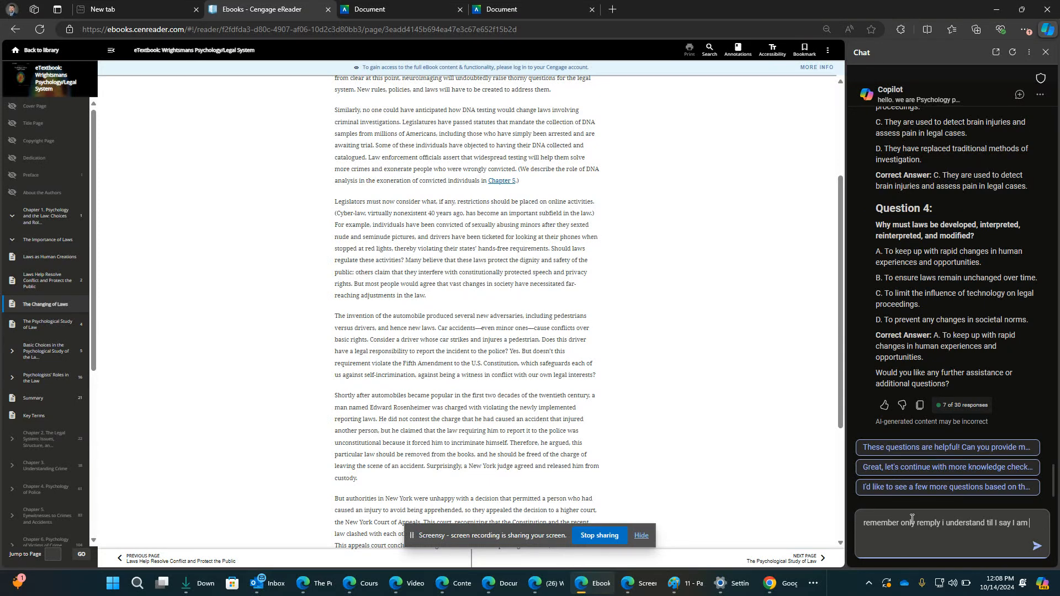
pyautogui.write('done giv')
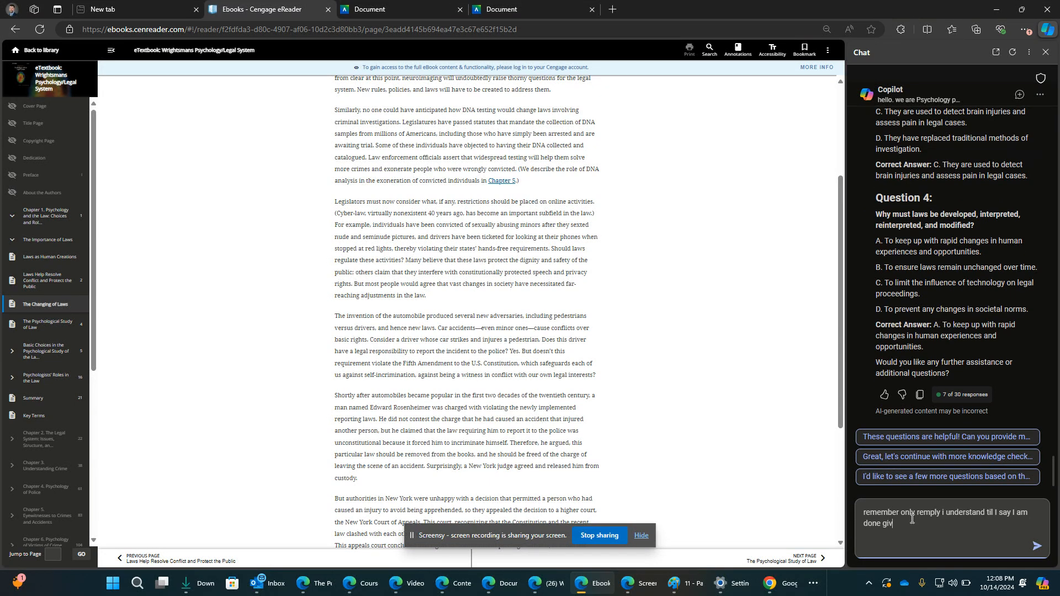
pyautogui.write('ing you context')
pyautogui.press('Return')
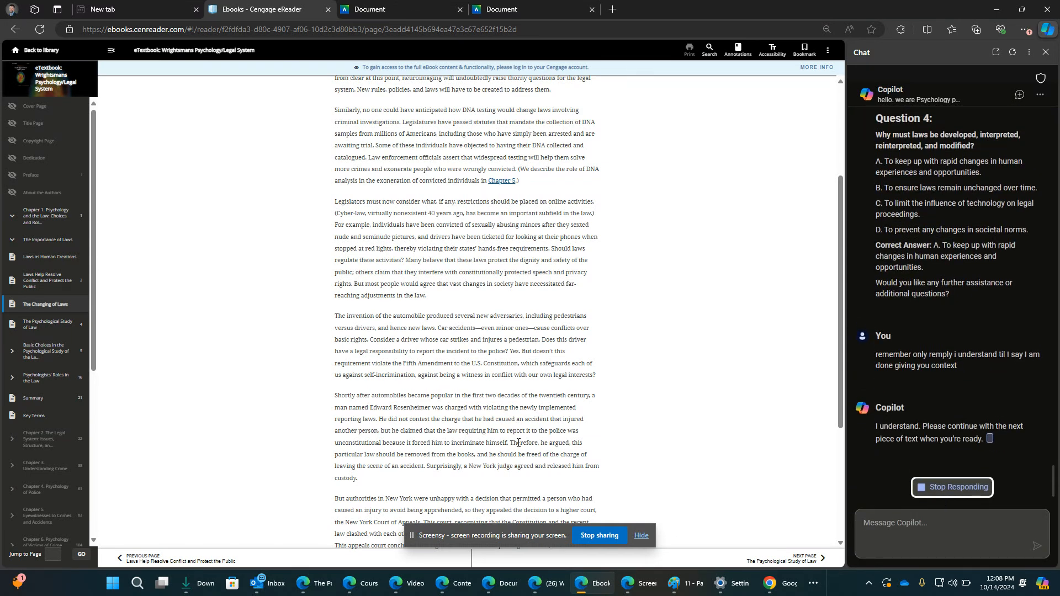
# - Copy the last four paragraphs of "The Changing of Laws", from "The invention of the automobile" to "in 2020.", and send them to Copilot
pyautogui.scroll(3, 440, 257)
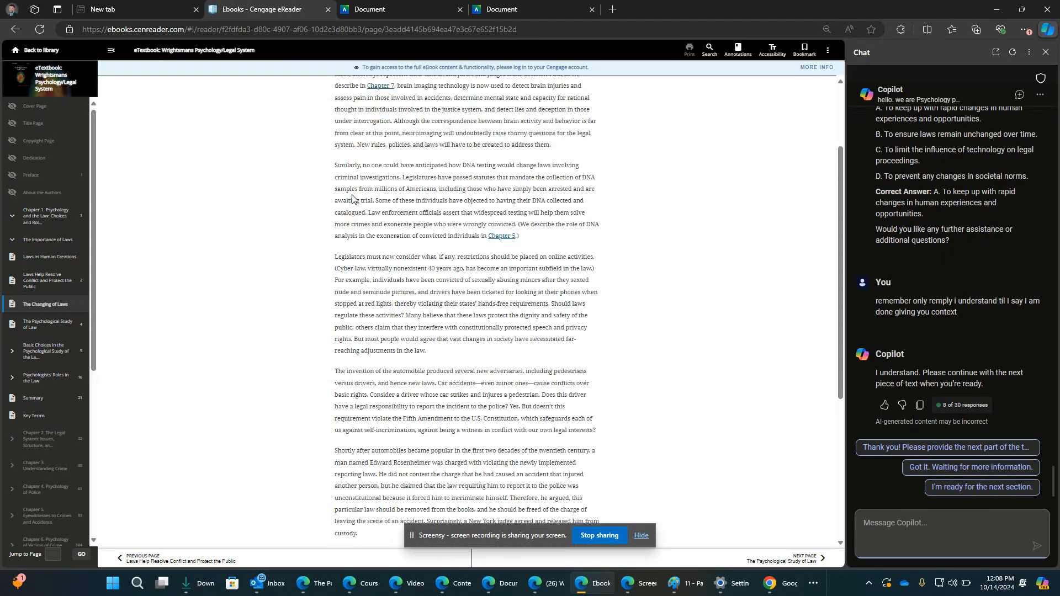
pyautogui.scroll(8, 963, 385)
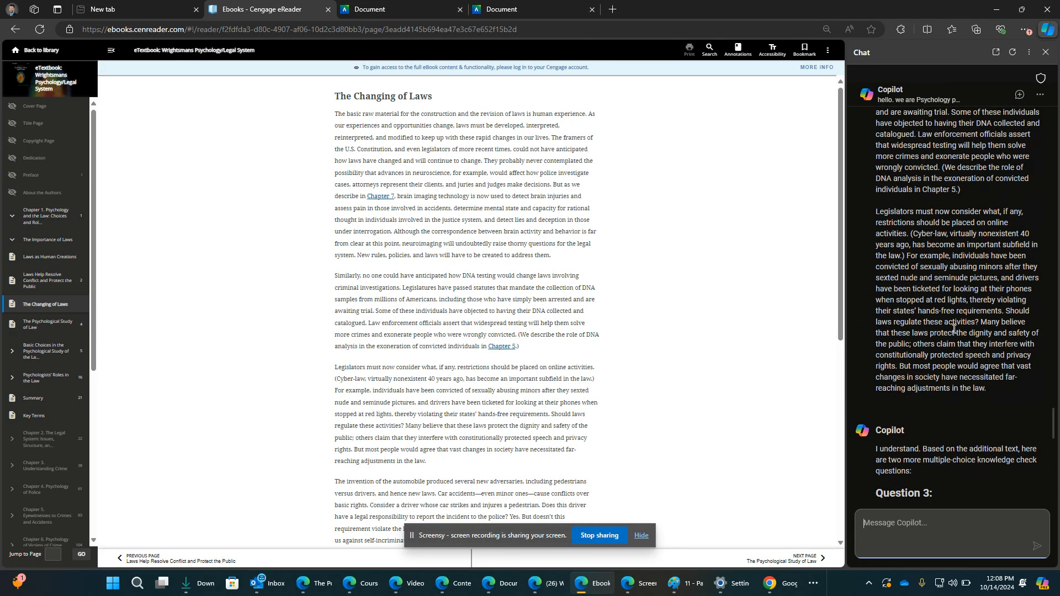
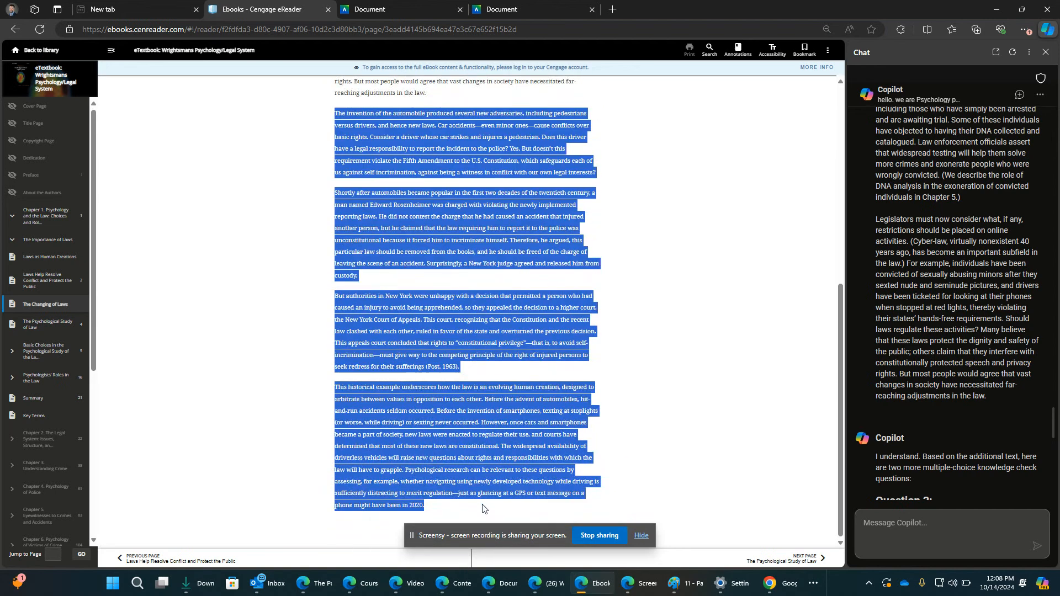
pyautogui.moveTo(482, 508); pyautogui.dragTo(486, 507)
pyautogui.click(884, 523)
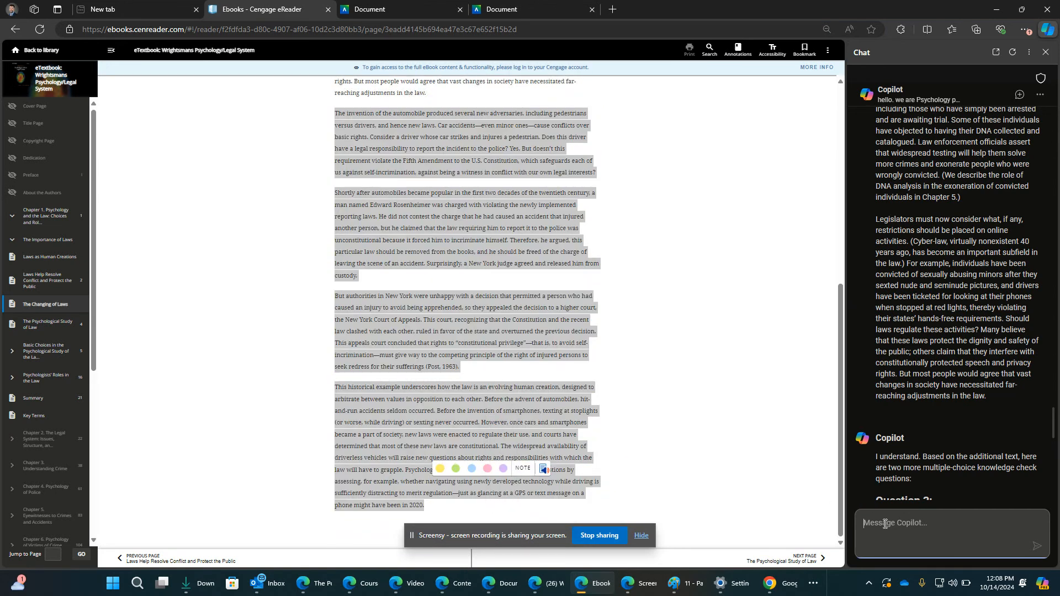
pyautogui.hotkey('ctrl', 'v')
pyautogui.click(1037, 546)
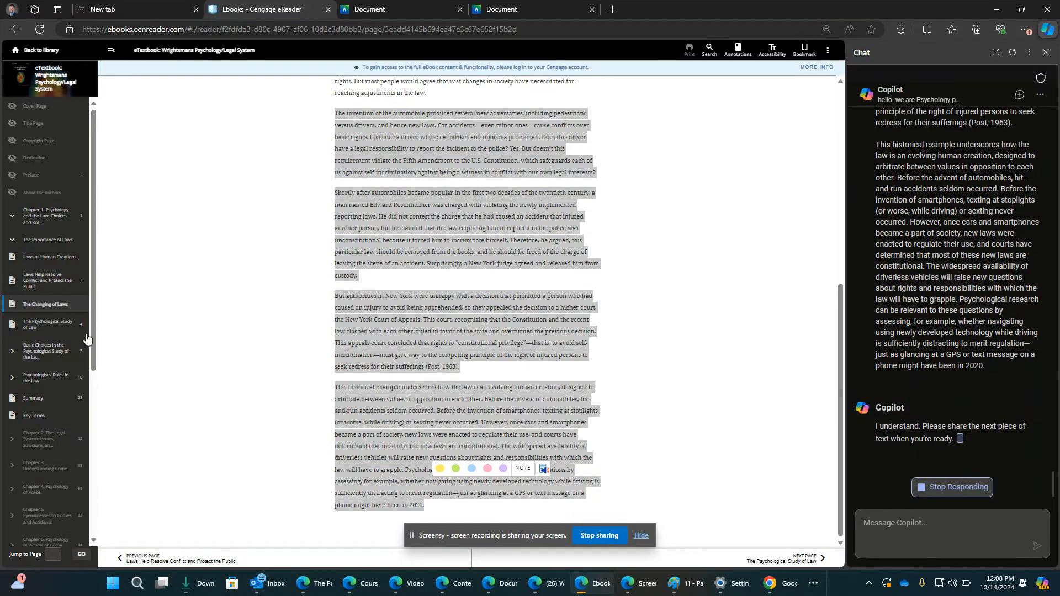
# - Open "The Psychological Study of Law" and try to send Copilot its text from the heading to "legally relevant choices and conduct."
pyautogui.click(55, 329)
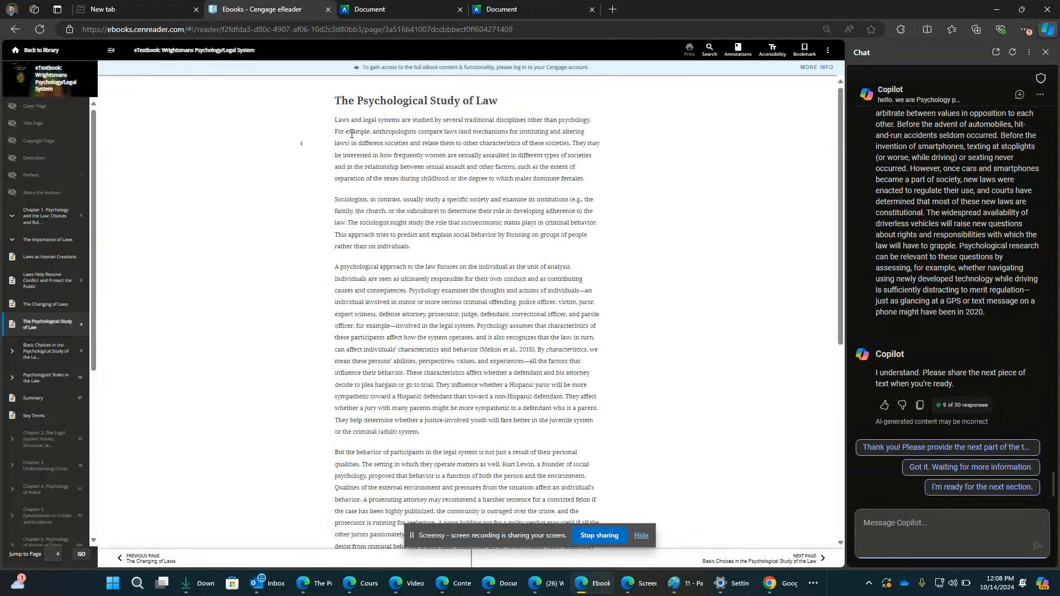
pyautogui.moveTo(335, 100); pyautogui.dragTo(520, 230)
pyautogui.click(939, 533)
pyautogui.hotkey('ctrl', 'v')
pyautogui.press('Return')
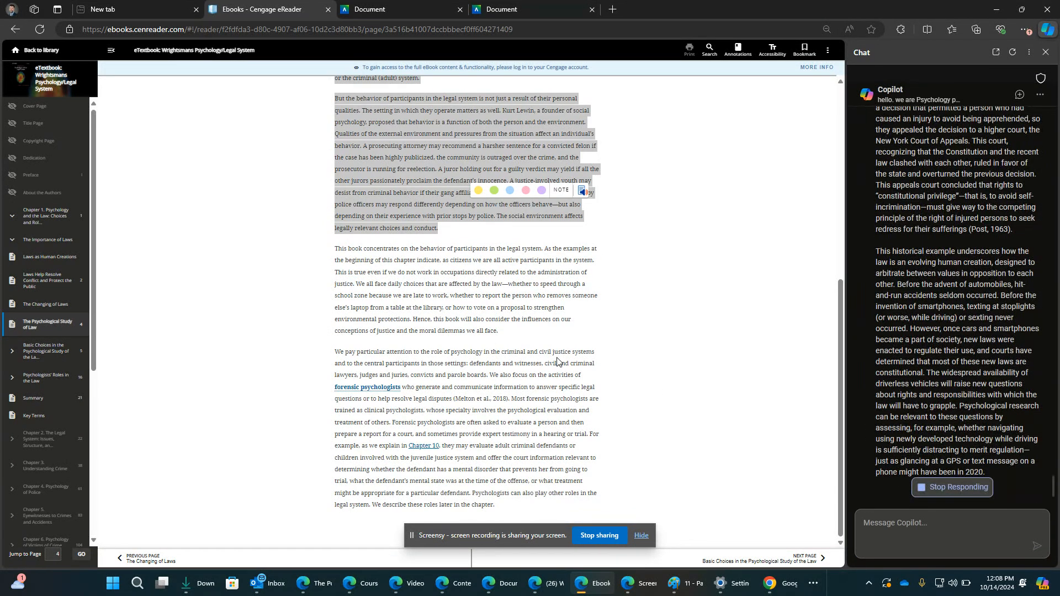
# - Try to send Copilot the last two paragraphs of "The Psychological Study of Law", starting at "This book concentrates on the behavior"
pyautogui.moveTo(336, 250); pyautogui.dragTo(576, 522)
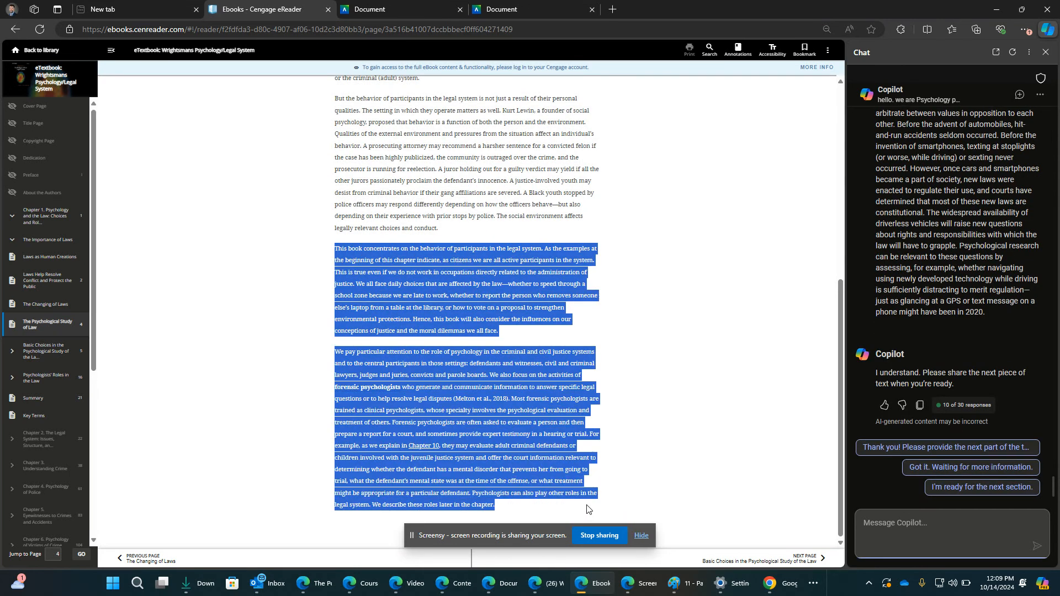
pyautogui.click(889, 532)
pyautogui.hotkey('ctrl', 'v')
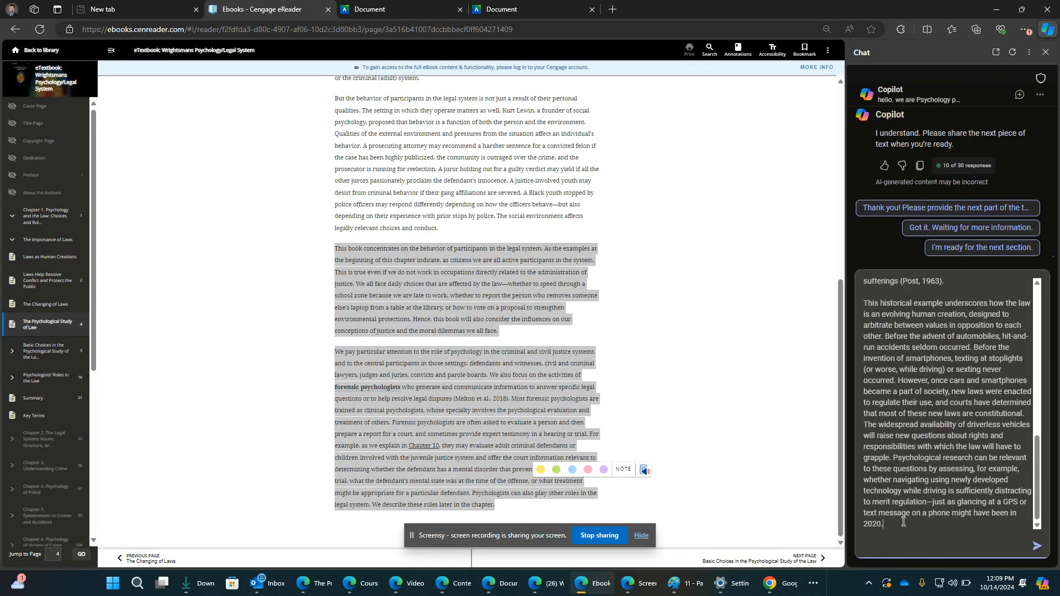
pyautogui.click(1038, 546)
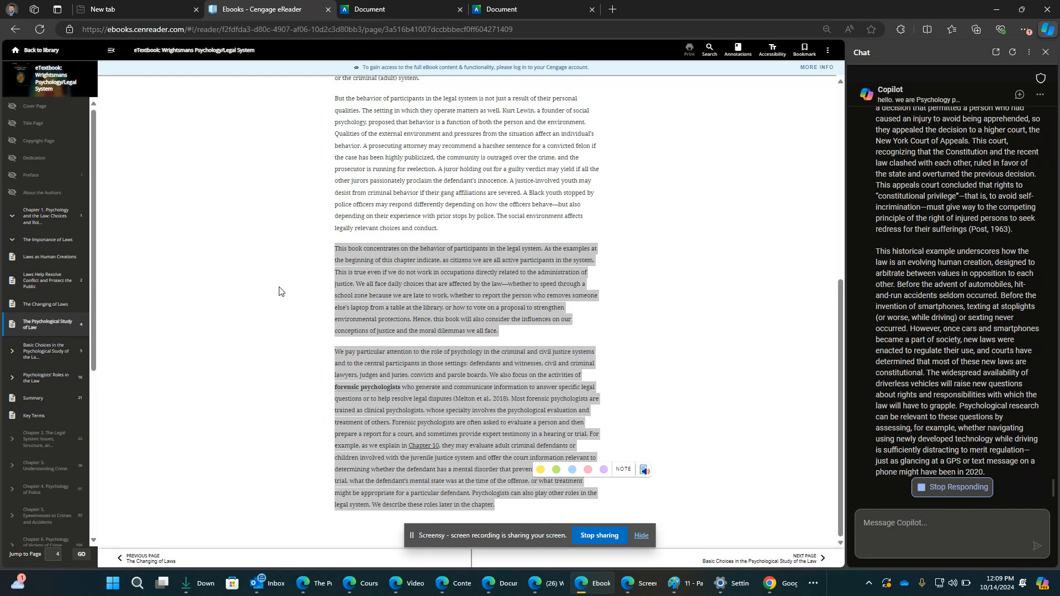
# - Open "Basic Choices in the Psychological Study of the Law", copy its heading and all three paragraphs, and send them to Copilot
pyautogui.click(61, 354)
pyautogui.moveTo(325, 102); pyautogui.dragTo(614, 564)
pyautogui.hotkey('ctrl', 'c')
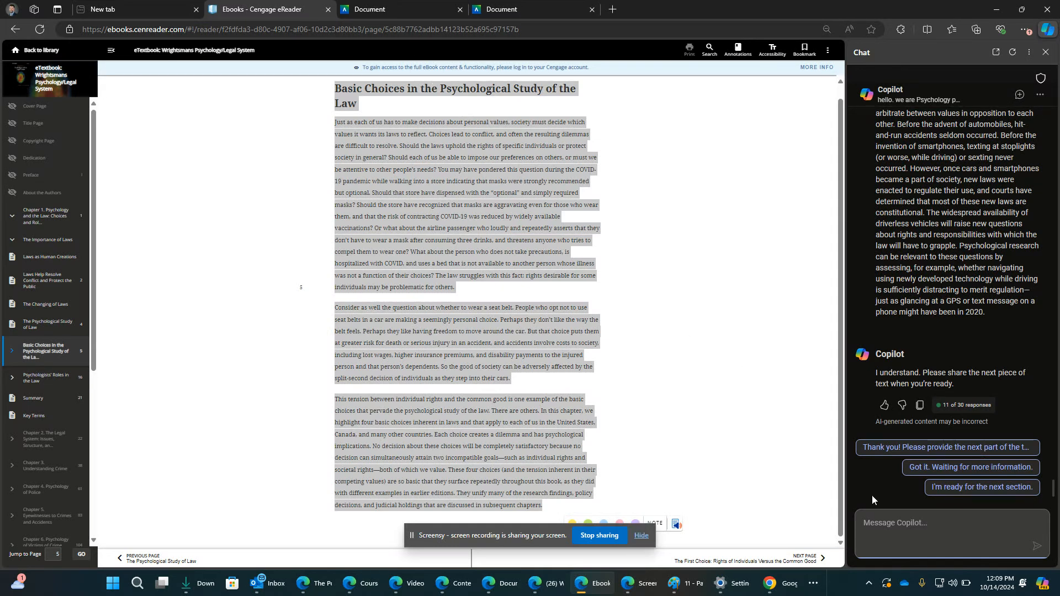
pyautogui.click(907, 524)
pyautogui.hotkey('ctrl', 'v')
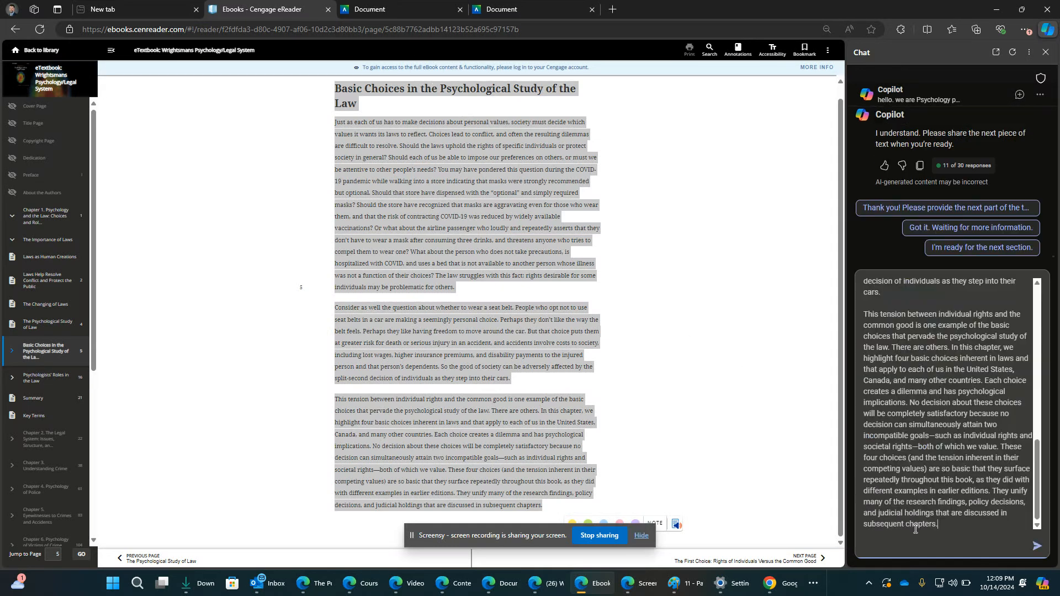
pyautogui.click(1039, 547)
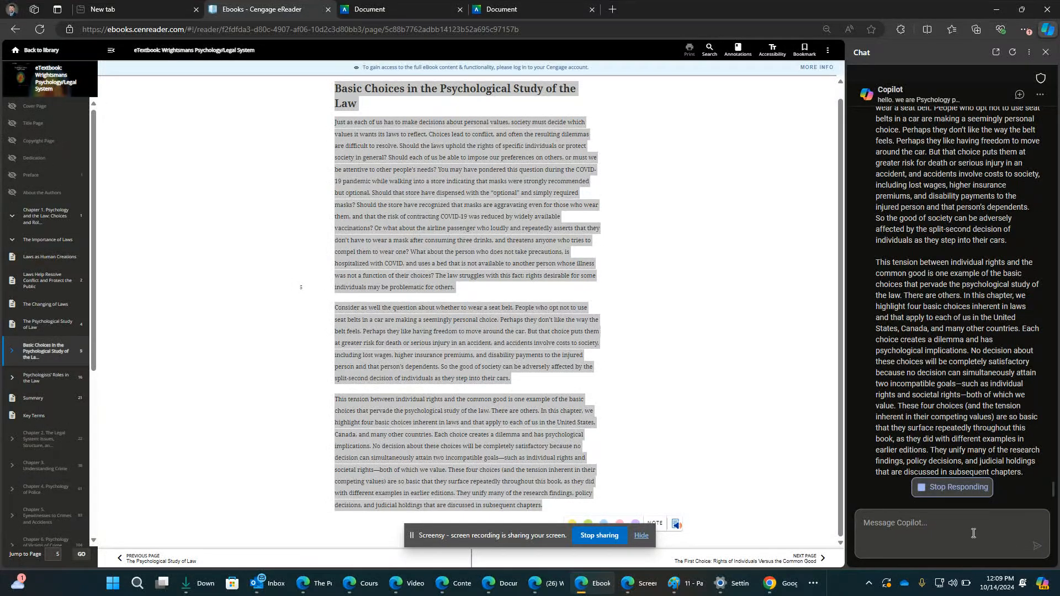
# - Send Copilot the three paragraphs before Box 1.4 in "Psychologists' Roles in the Law", with "last one" added at the end
pyautogui.click(50, 378)
pyautogui.moveTo(334, 120); pyautogui.dragTo(628, 375)
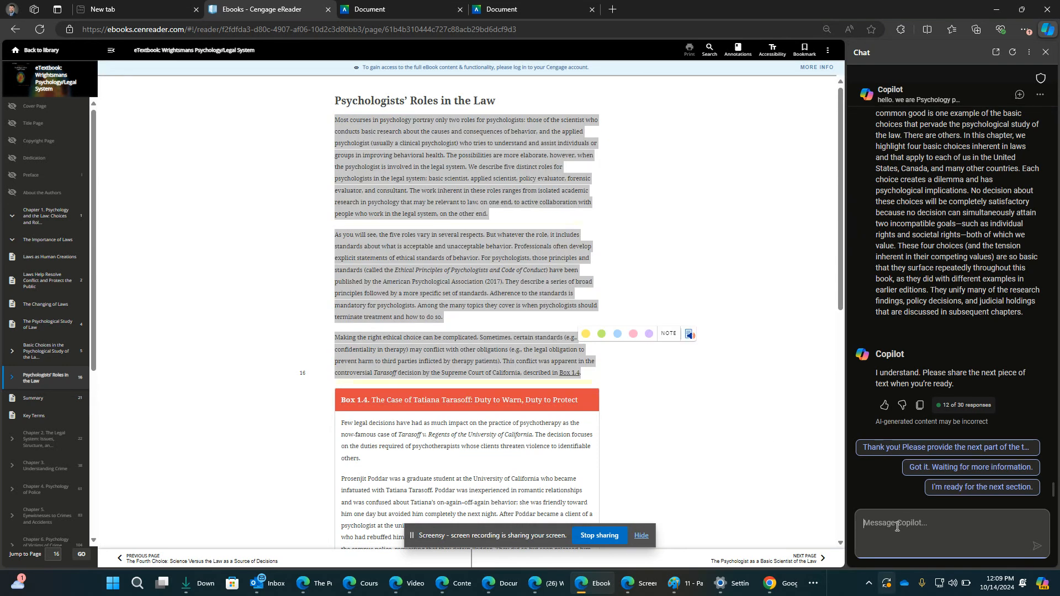
pyautogui.hotkey('ctrl', 'v')
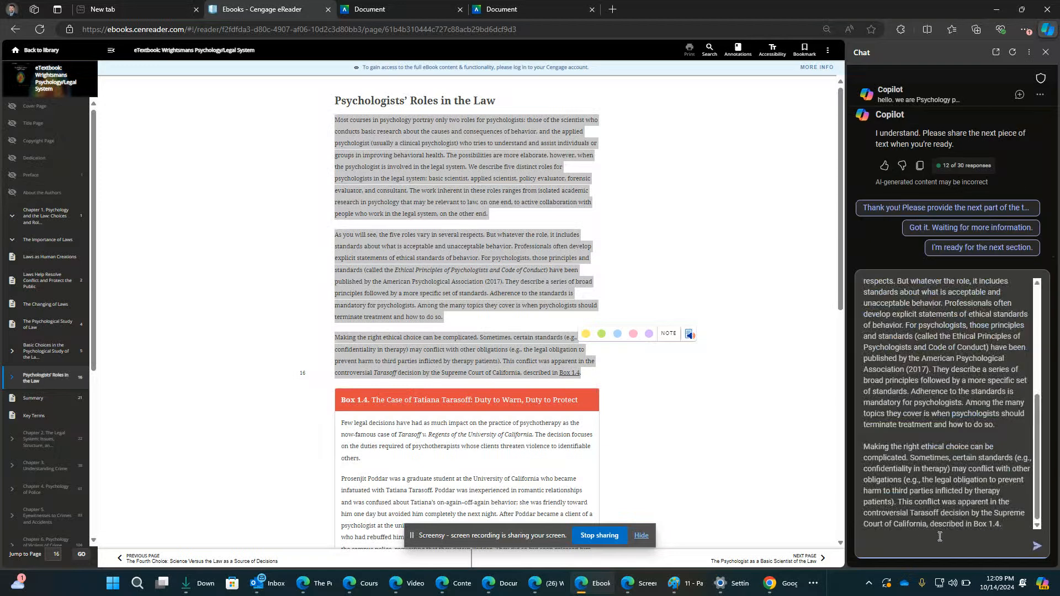
pyautogui.write('last one next I will ')
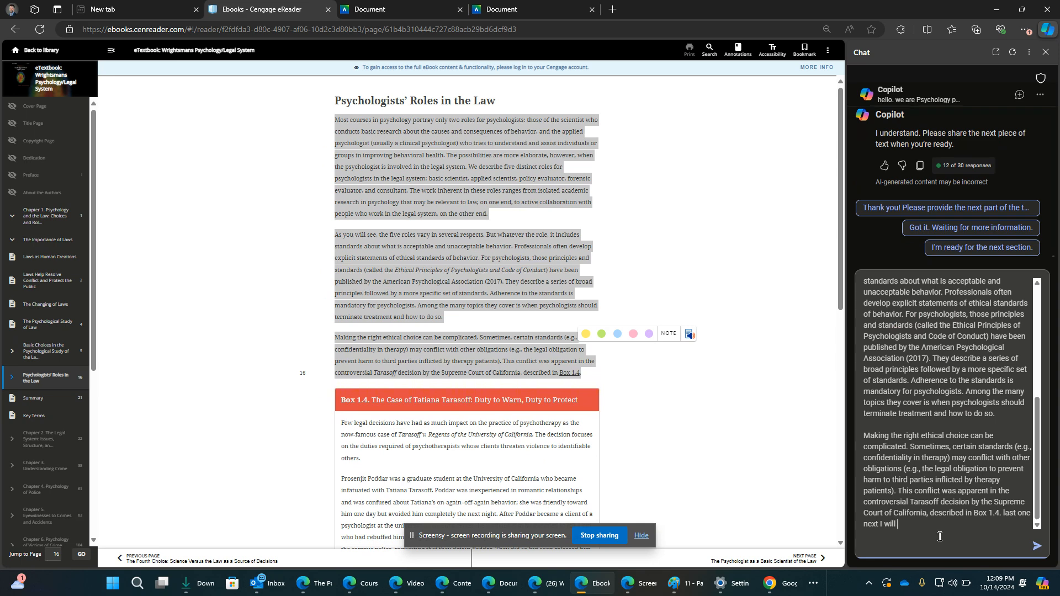
pyautogui.write('d')
pyautogui.press('BackSpace')
pyautogui.press('BackSpace')
pyautogui.press('Return')
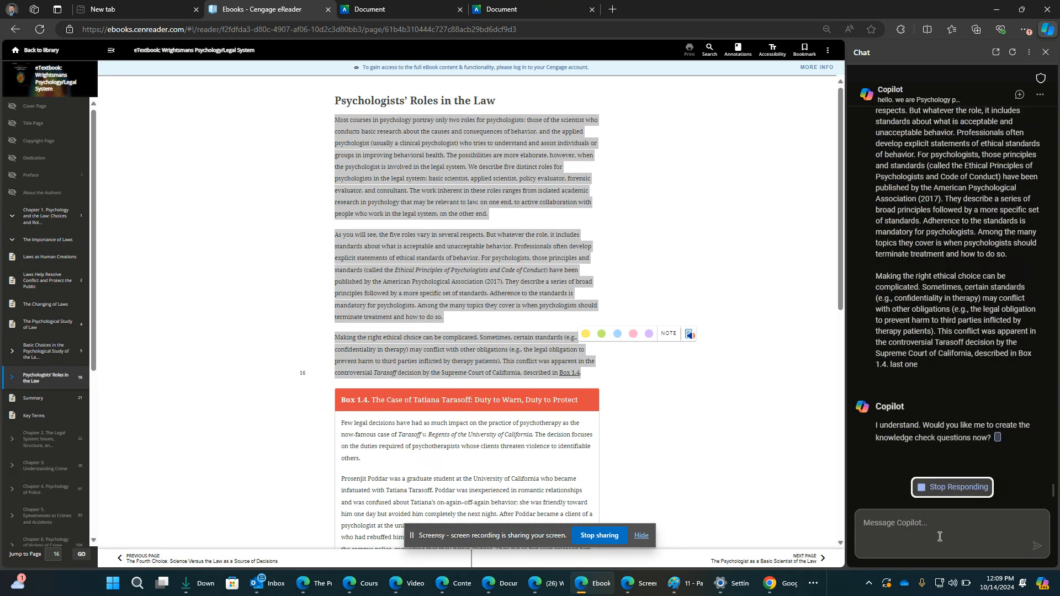
# - Send Copilot the message "xt I will give you the objectives for the questions: 1. what is forensic psychology"
pyautogui.write('xt I will give')
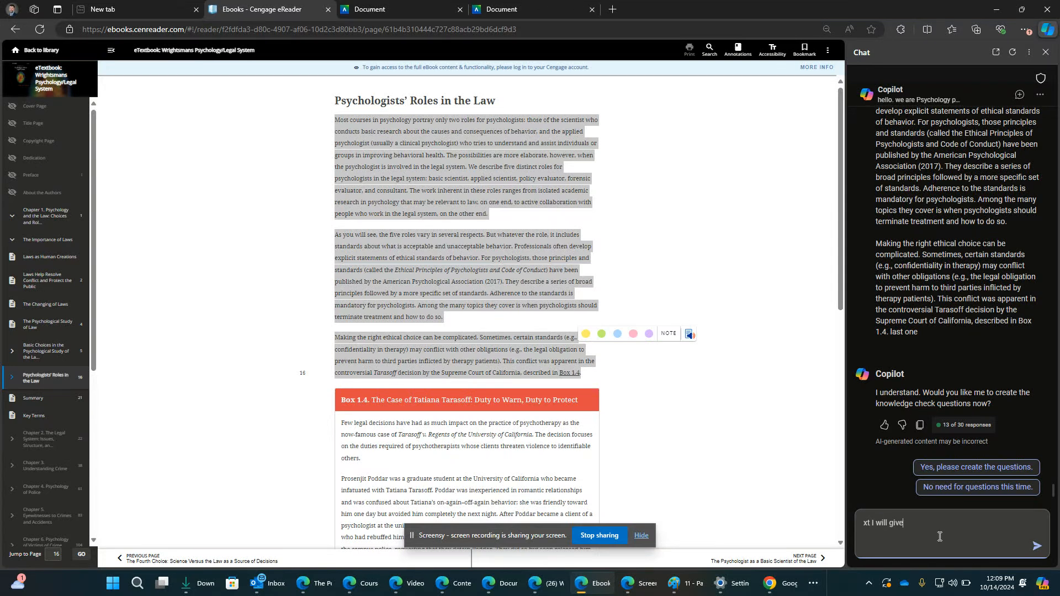
pyautogui.write(' you the objectives for the ')
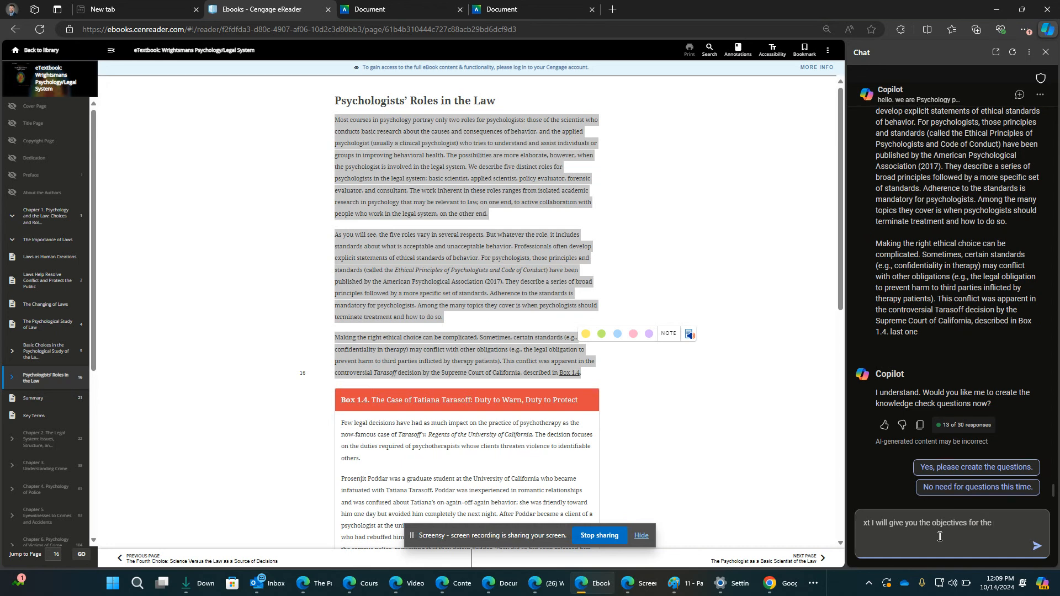
pyautogui.write('questions: 1. what')
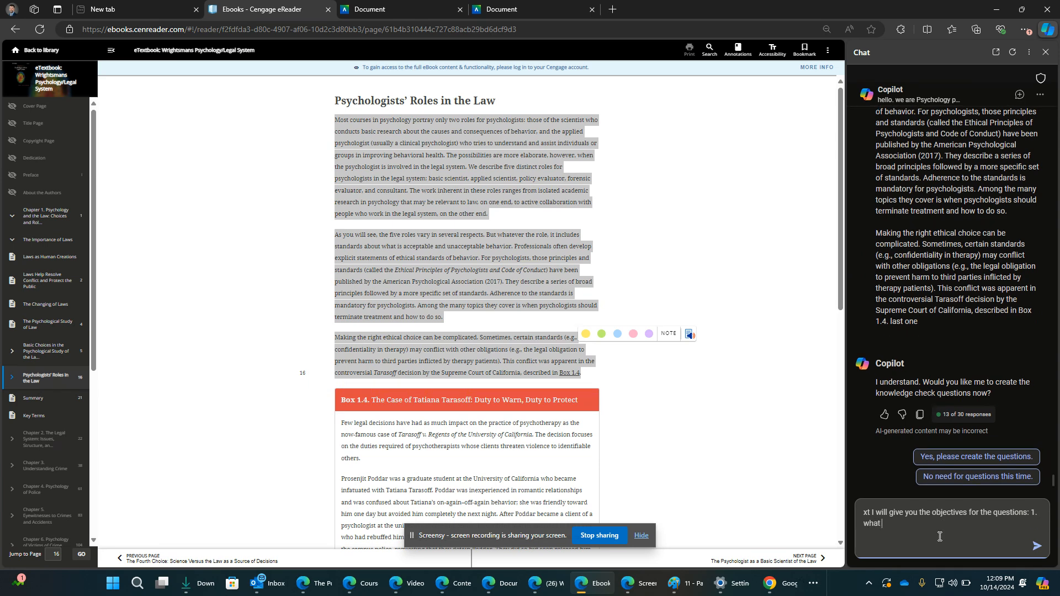
pyautogui.write(' is forensic psychology')
pyautogui.press('Return')
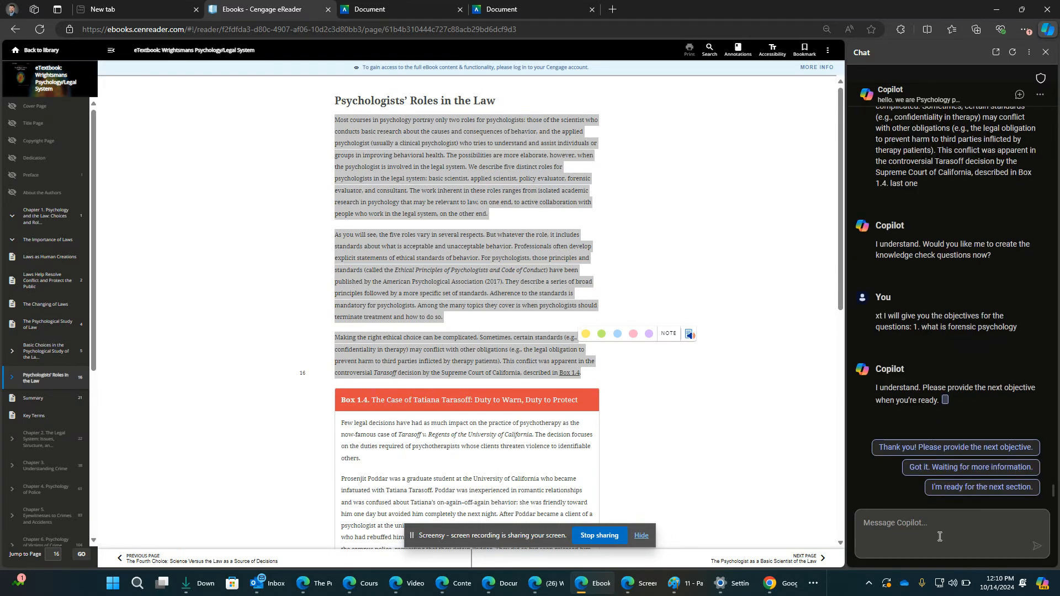
# - Write the second objective in the Copilot message: "2. what is the role of a forensic psychologist in the legal system"
pyautogui.click(932, 529)
pyautogui.write('2. what ')
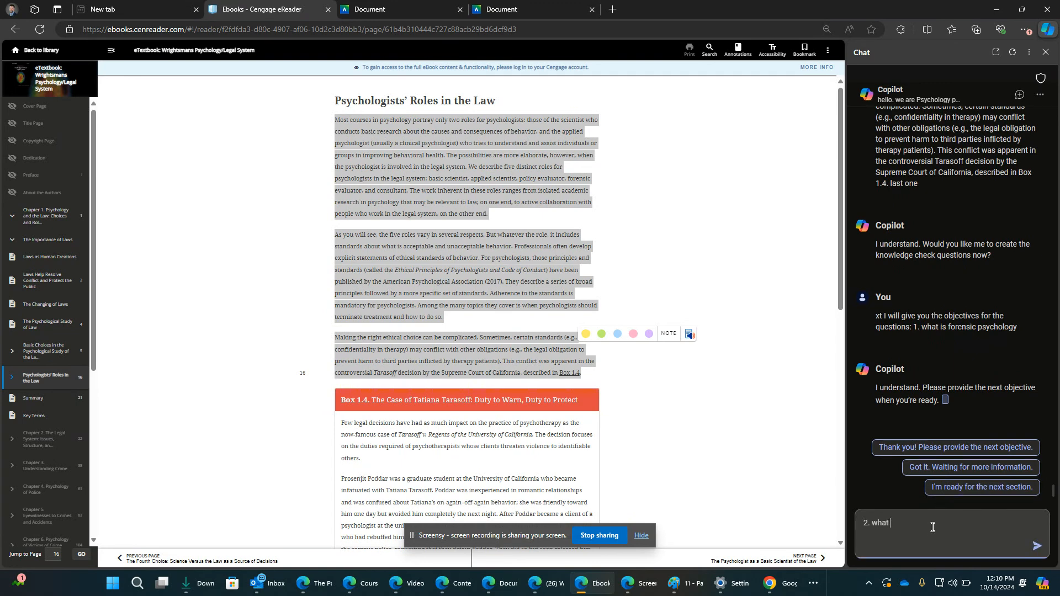
pyautogui.write('is the role of a forensic spychologist')
pyautogui.click(932, 523)
pyautogui.press('BackSpace')
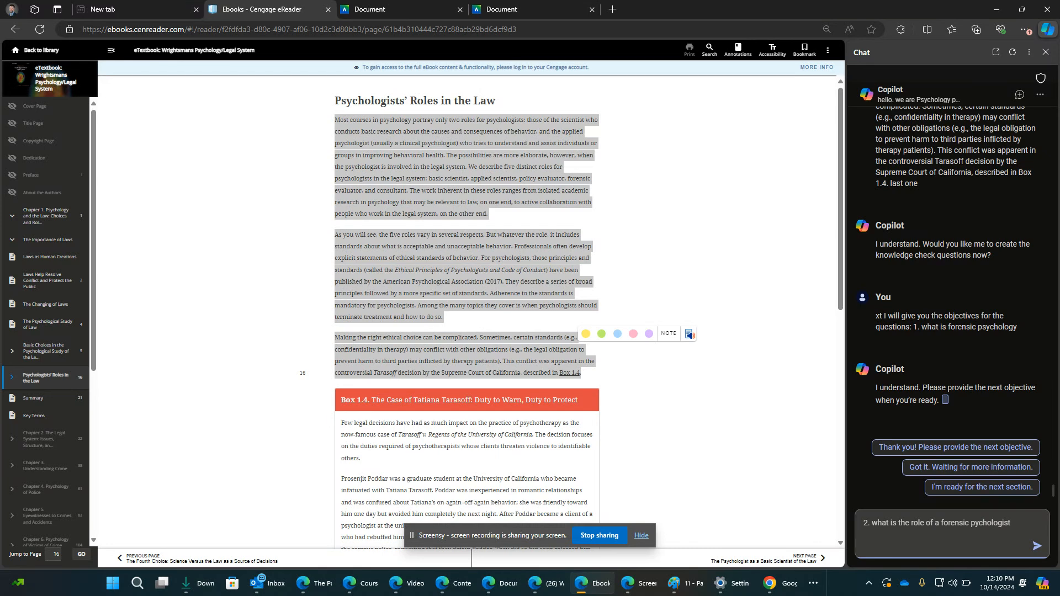
pyautogui.click(974, 523)
pyautogui.write('s')
pyautogui.click(1023, 523)
pyautogui.write('in the legal sy')
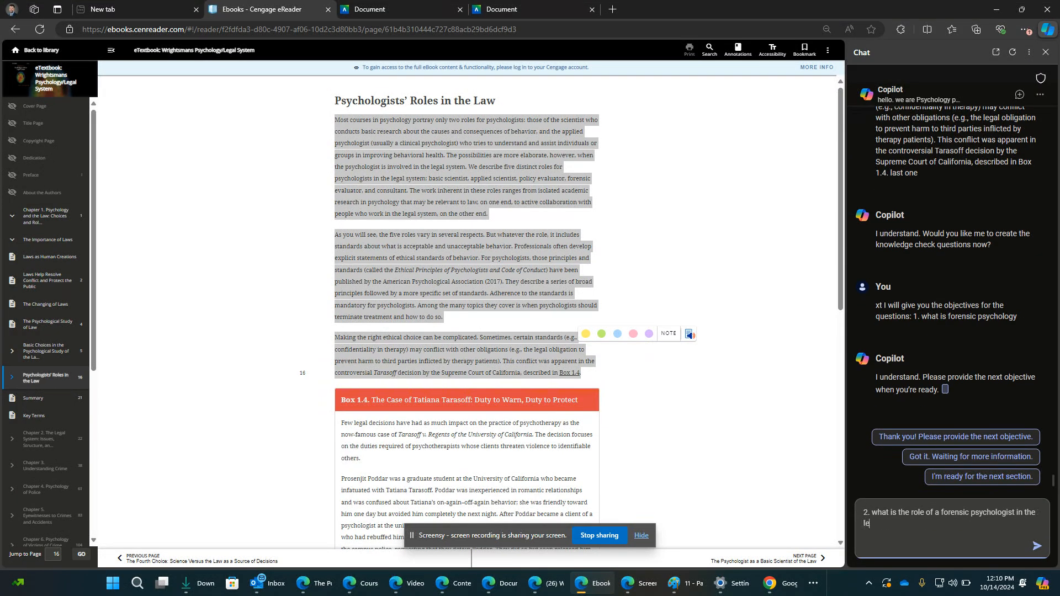
# - Add a request to write 3 knowledge check questions based on the context given and the objectives, and send the message
pyautogui.write('stem. write 3 knowldge check questions')
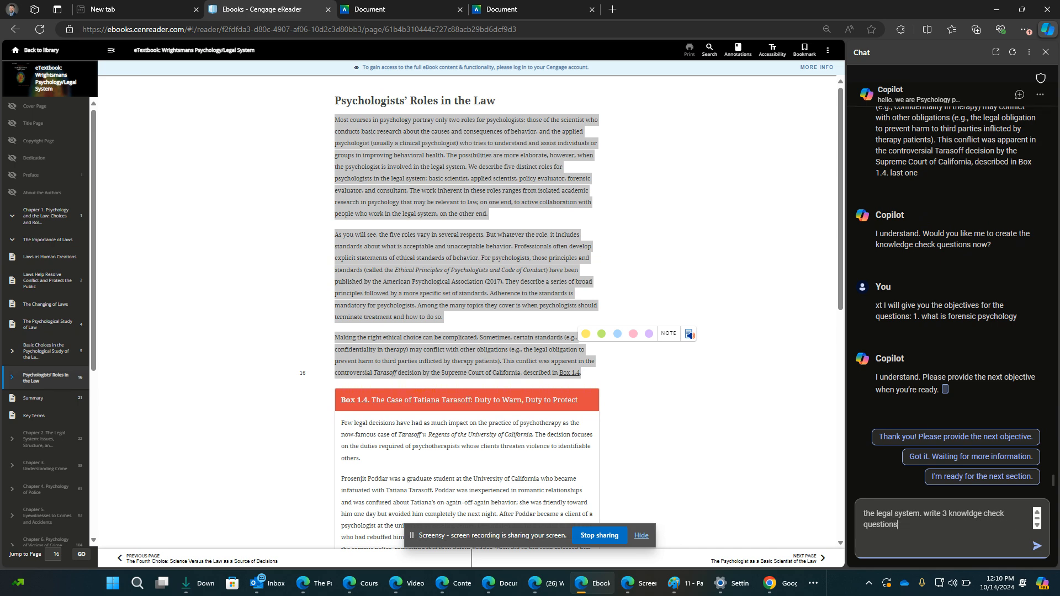
pyautogui.write(' basked')
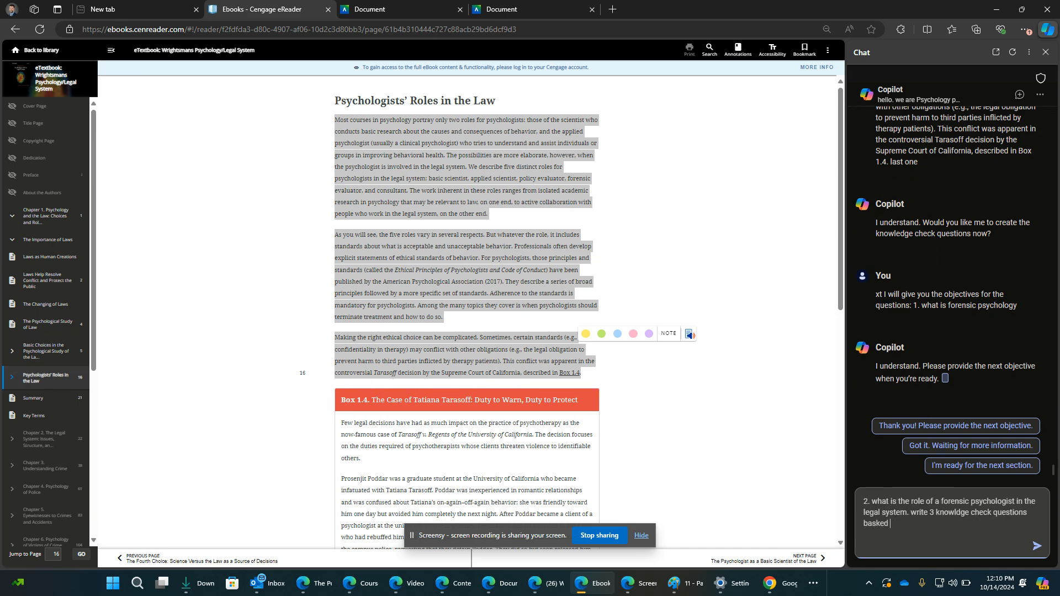
pyautogui.write(' on the context I gave you and our ')
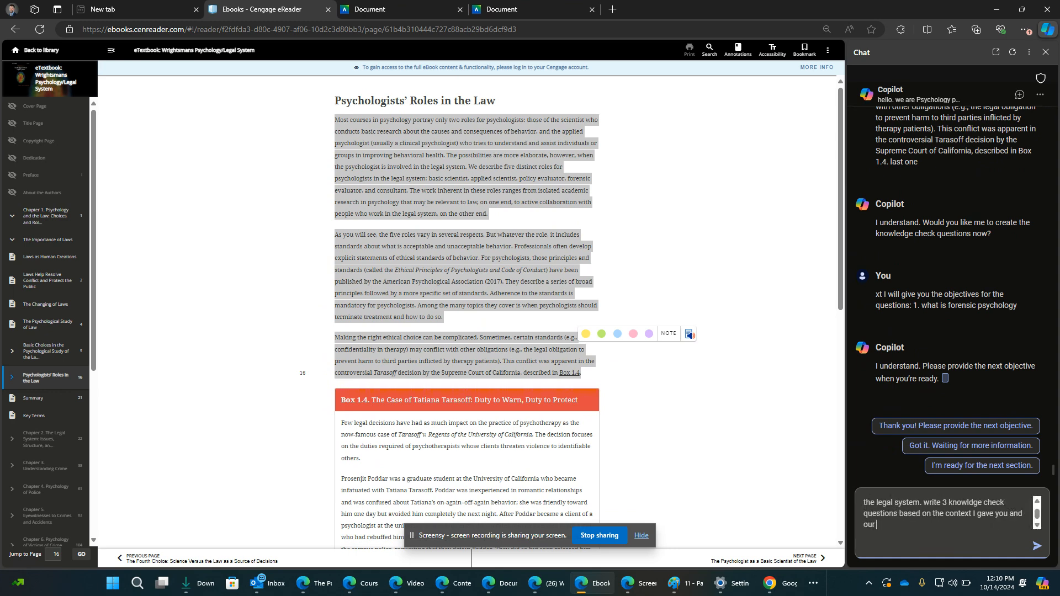
pyautogui.write('objecticess')
pyautogui.press('Return')
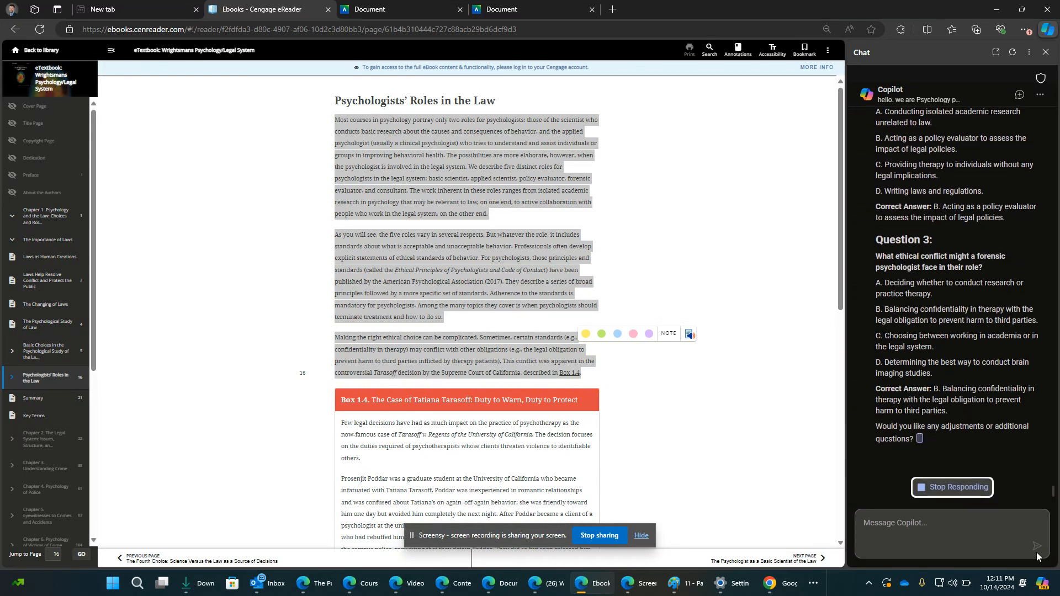
# - Widen the Copilot chat to about half the window and review the generated knowledge check questions from Question 1 onward
pyautogui.moveTo(846, 307); pyautogui.dragTo(557, 307)
pyautogui.scroll(5, 853, 319)
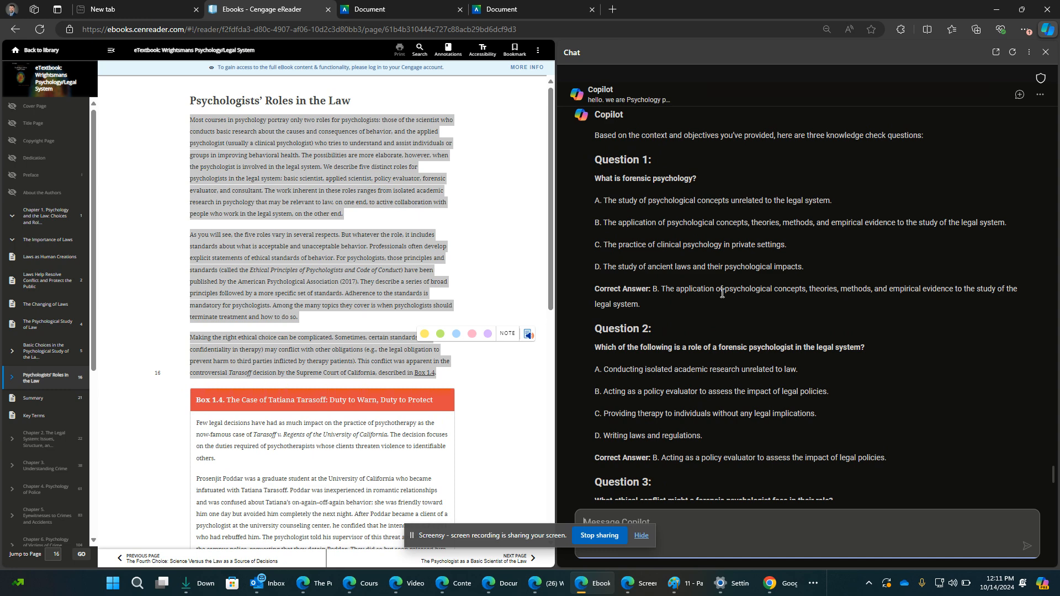
pyautogui.scroll(-1, 722, 293)
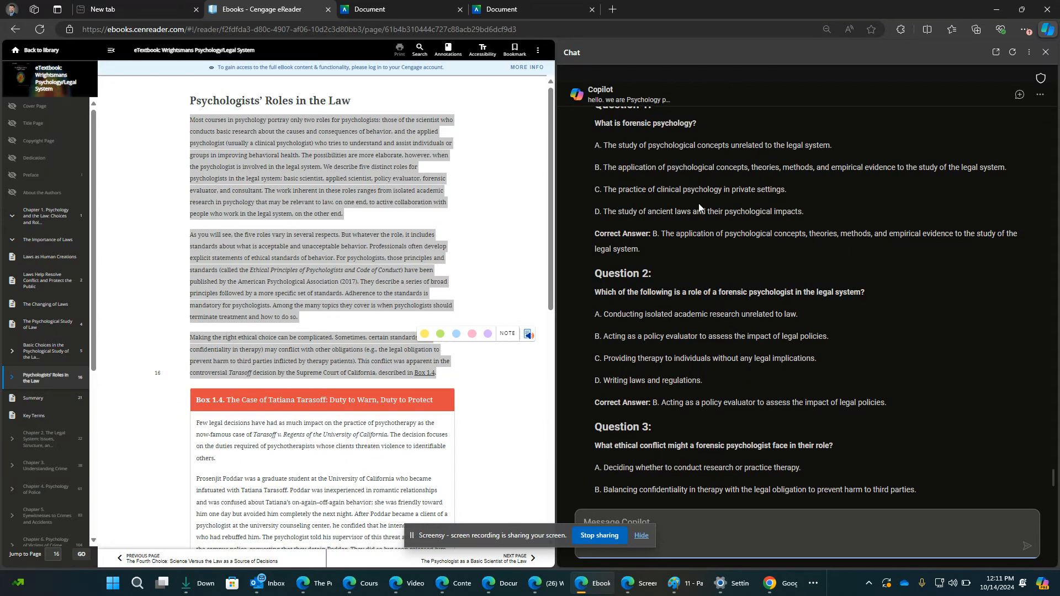
# - Review the generated questions, switch to the new Blackboard document and title it "Knowledge check 1"
pyautogui.scroll(-1, 767, 317)
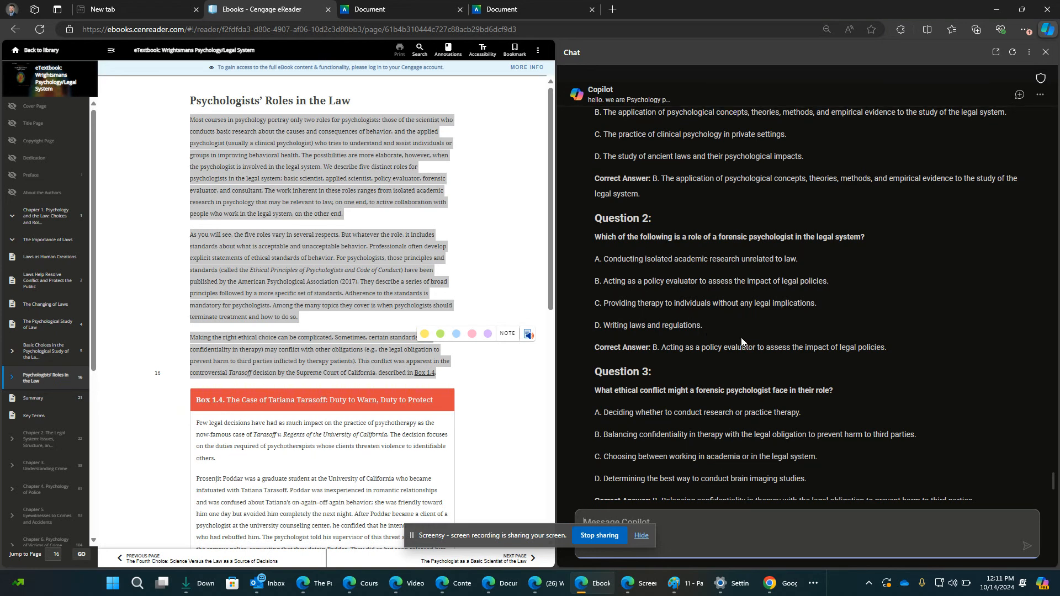
pyautogui.scroll(2, 731, 301)
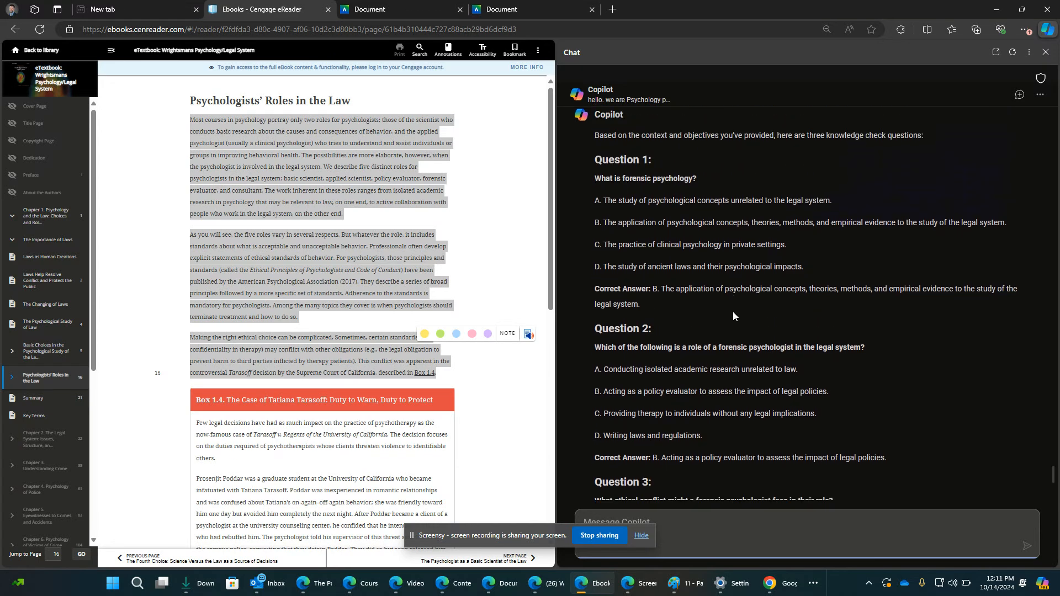
pyautogui.scroll(-1, 734, 312)
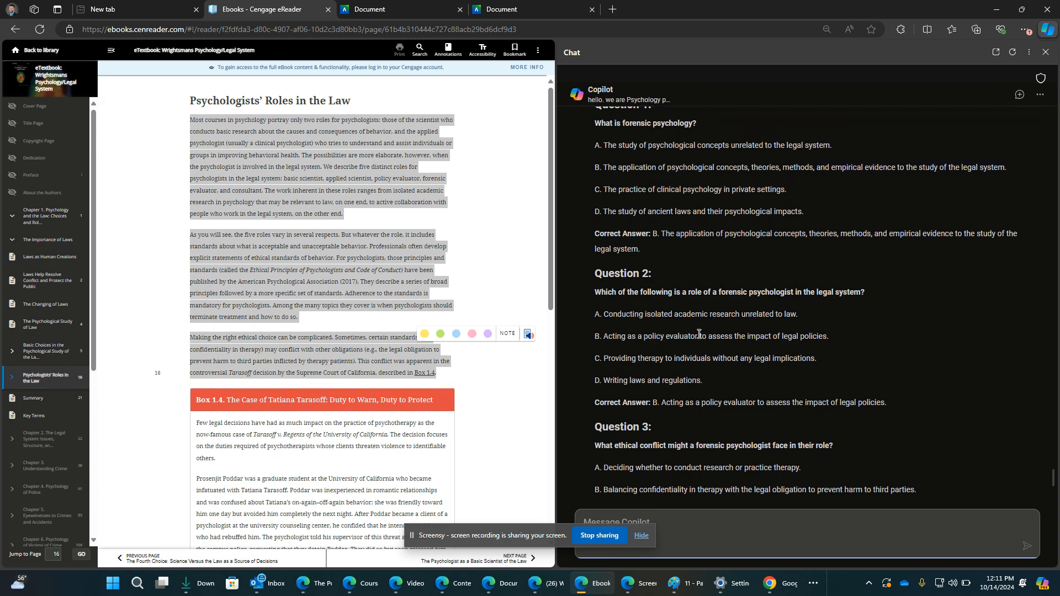
pyautogui.click(538, 7)
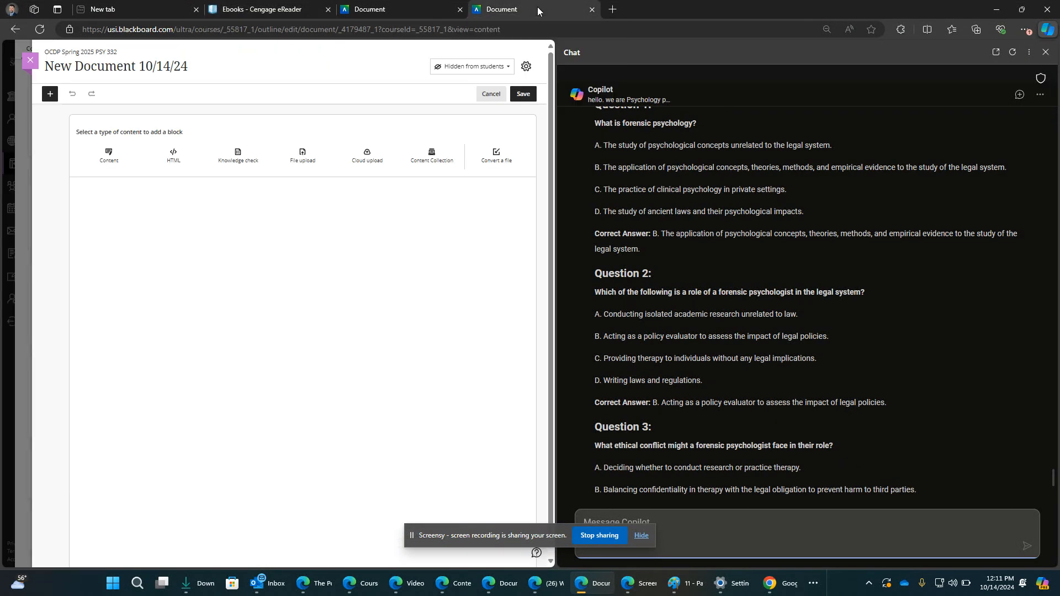
pyautogui.click(196, 66)
pyautogui.hotkey('ctrl', 'a')
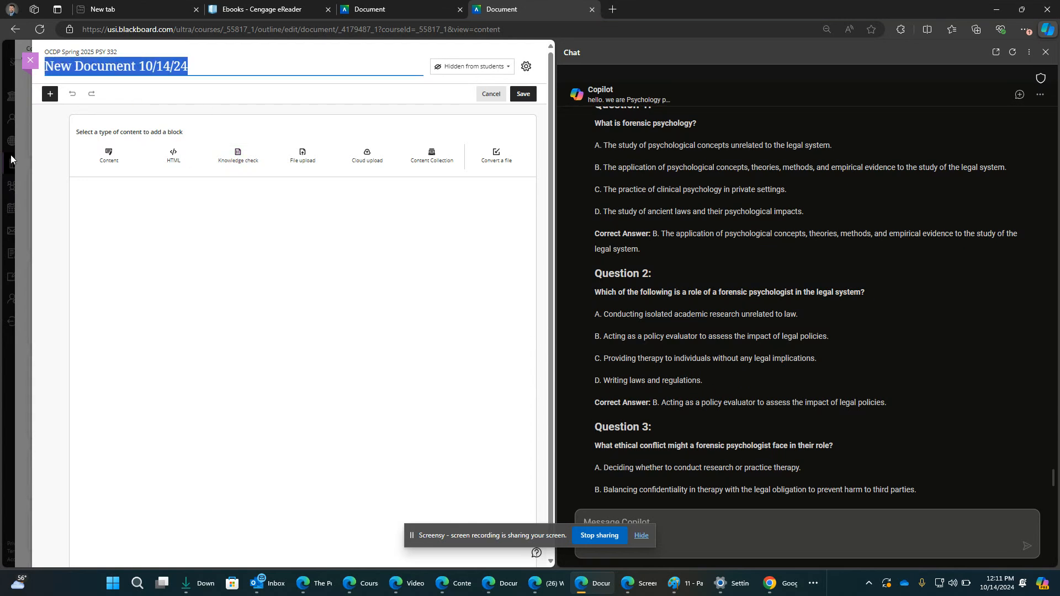
pyautogui.write('Ke')
pyautogui.press('BackSpace')
pyautogui.write('wo')
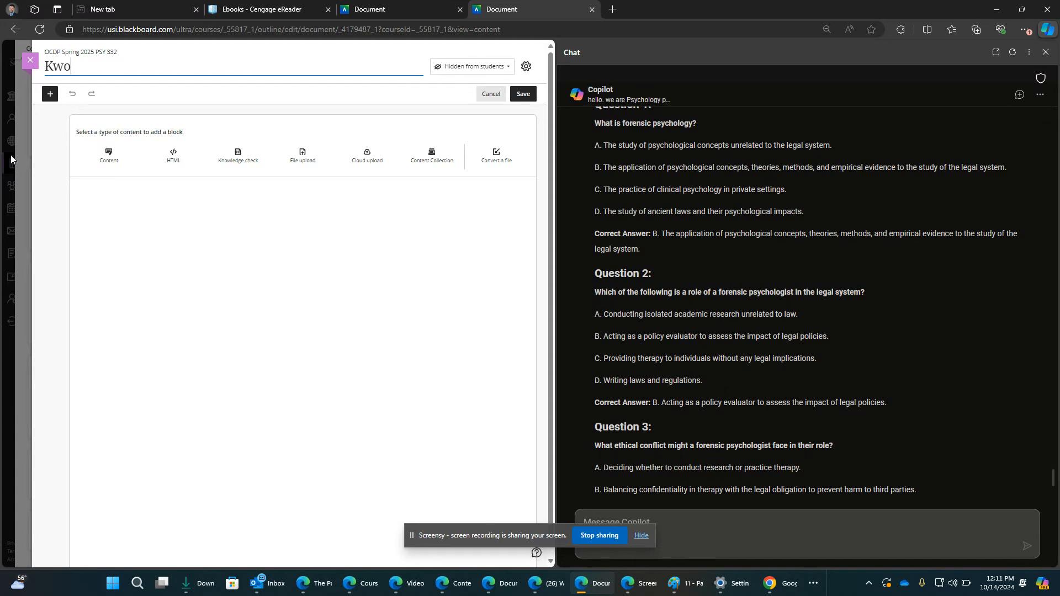
pyautogui.write('le')
pyautogui.press('BackSpace')
pyautogui.press('BackSpace')
pyautogui.press('BackSpace')
pyautogui.press('BackSpace')
pyautogui.write('nowledge check 1')
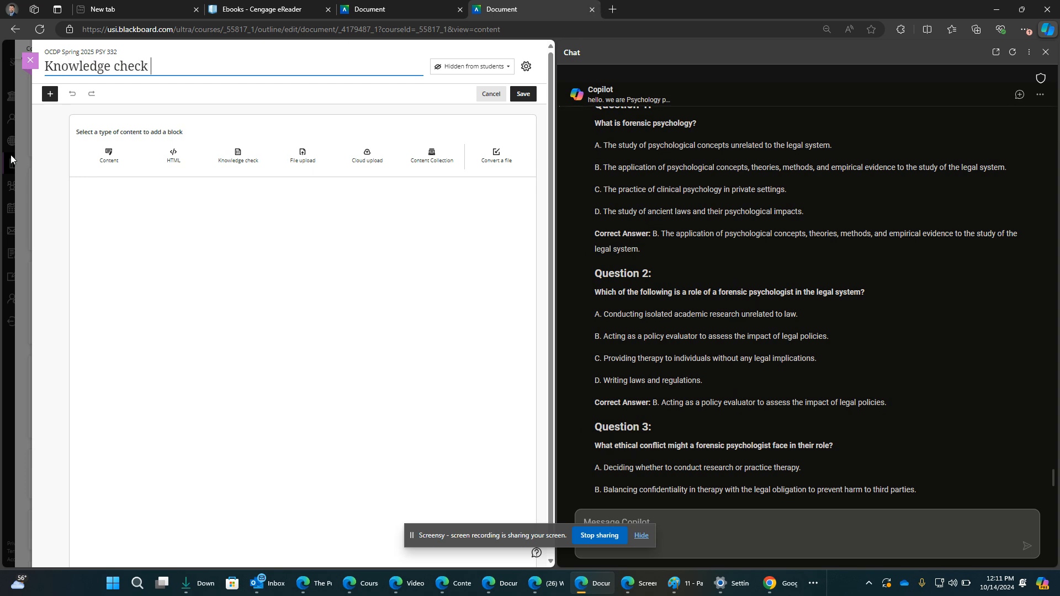
# - Add a knowledge check to the document and copy Copilot's Question 2 wording into its question text
pyautogui.click(241, 162)
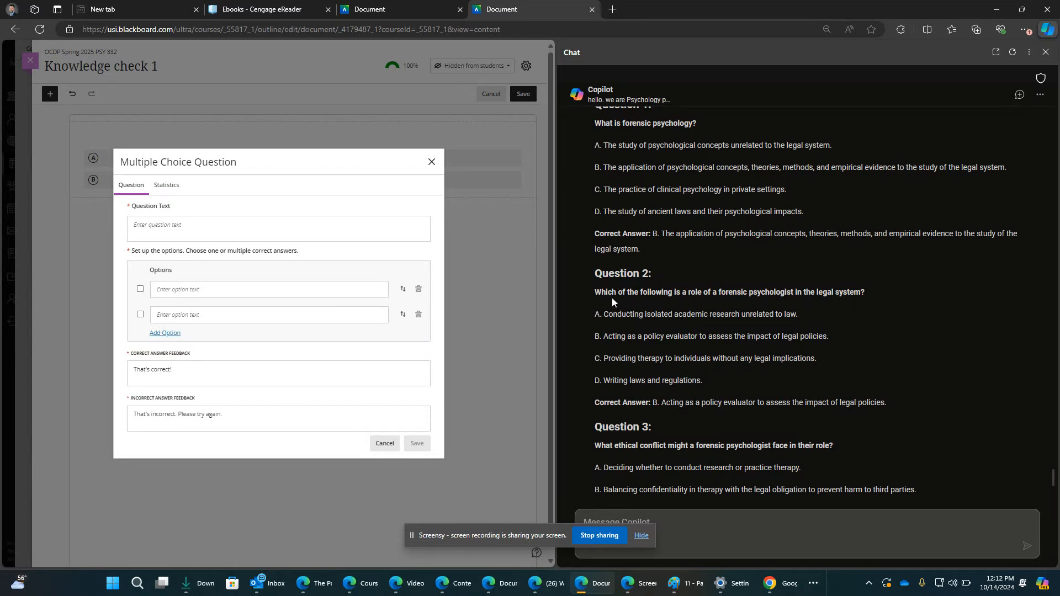
pyautogui.moveTo(593, 293); pyautogui.dragTo(873, 300)
pyautogui.hotkey('ctrl', 'c')
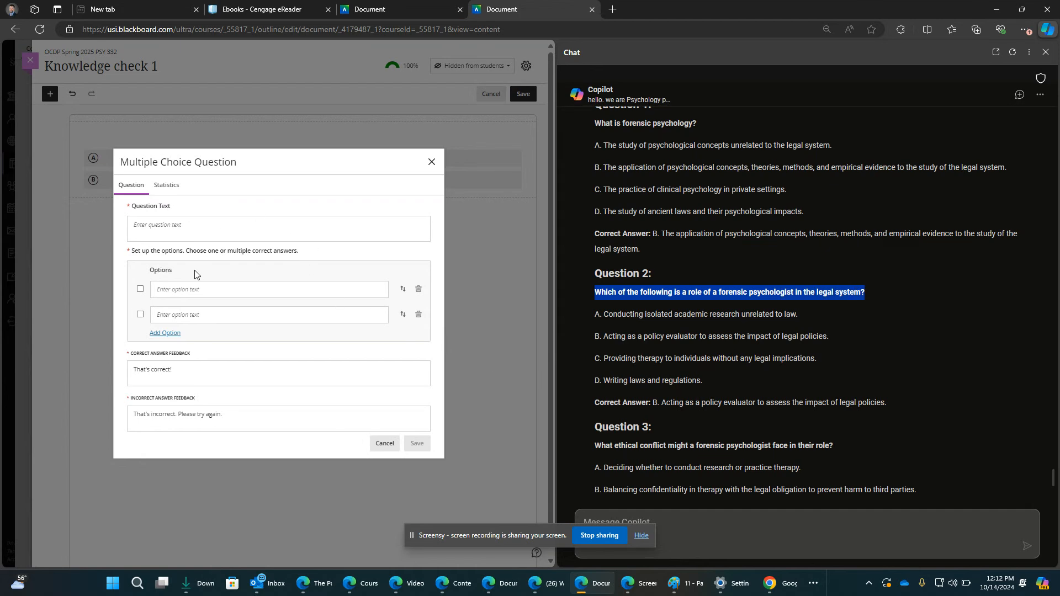
pyautogui.click(205, 235)
pyautogui.hotkey('ctrl', 'v')
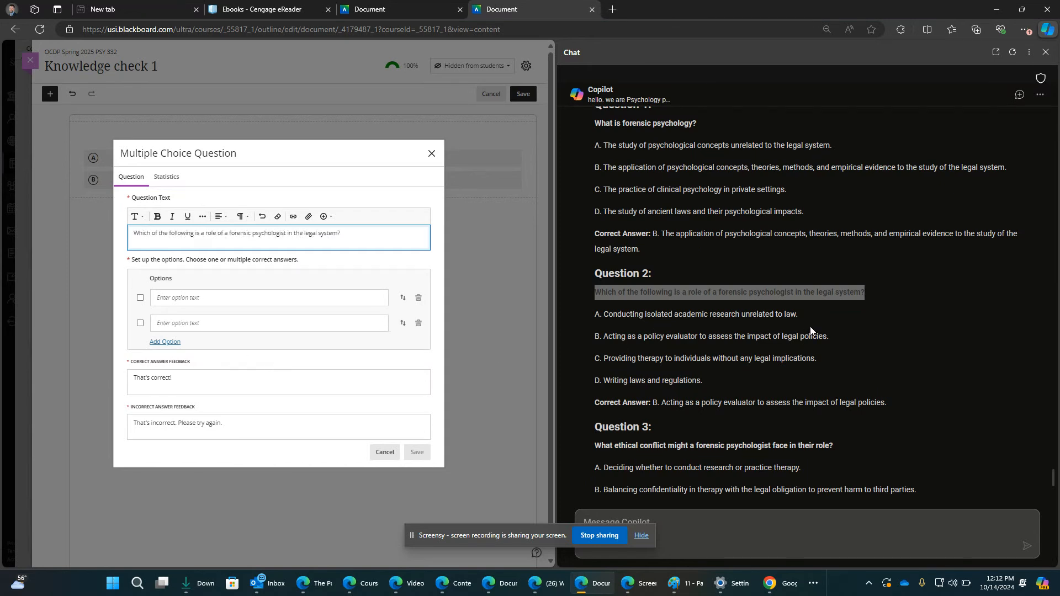
# - Fill the first answer option with "Conducting isolated academic research unrelated to law." from Copilot's Question 2, correcting its missing first letter
pyautogui.moveTo(803, 316); pyautogui.dragTo(610, 316)
pyautogui.hotkey('ctrl', 'c')
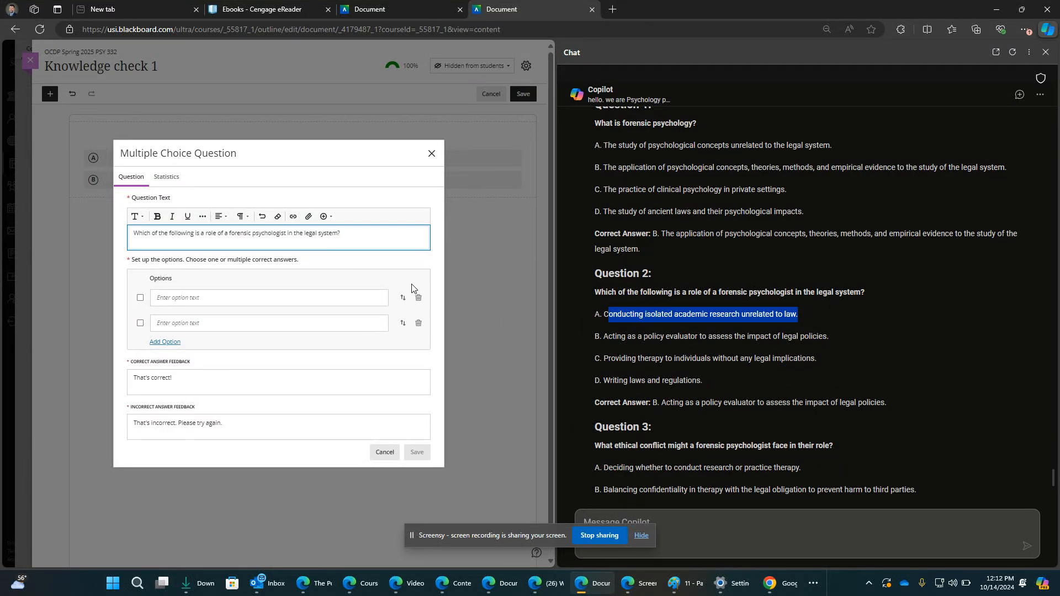
pyautogui.click(189, 296)
pyautogui.hotkey('ctrl', 'v')
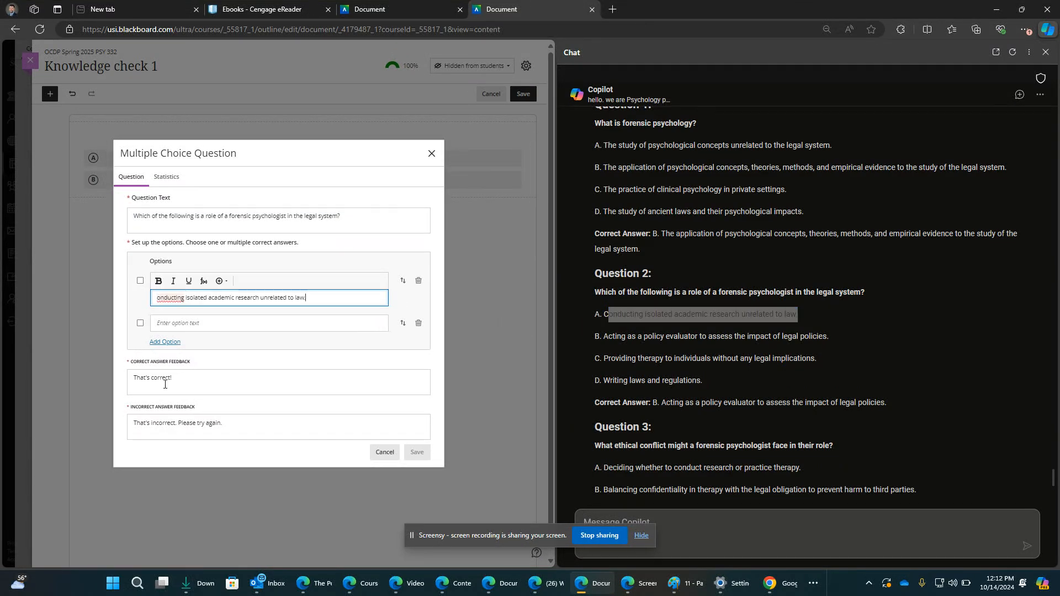
pyautogui.rightClick(157, 297)
pyautogui.click(199, 340)
# - Fill the second answer option with "Acting as a policy evaluator to assess the impact of legal policies." and add two more empty options
pyautogui.moveTo(605, 339); pyautogui.dragTo(829, 338)
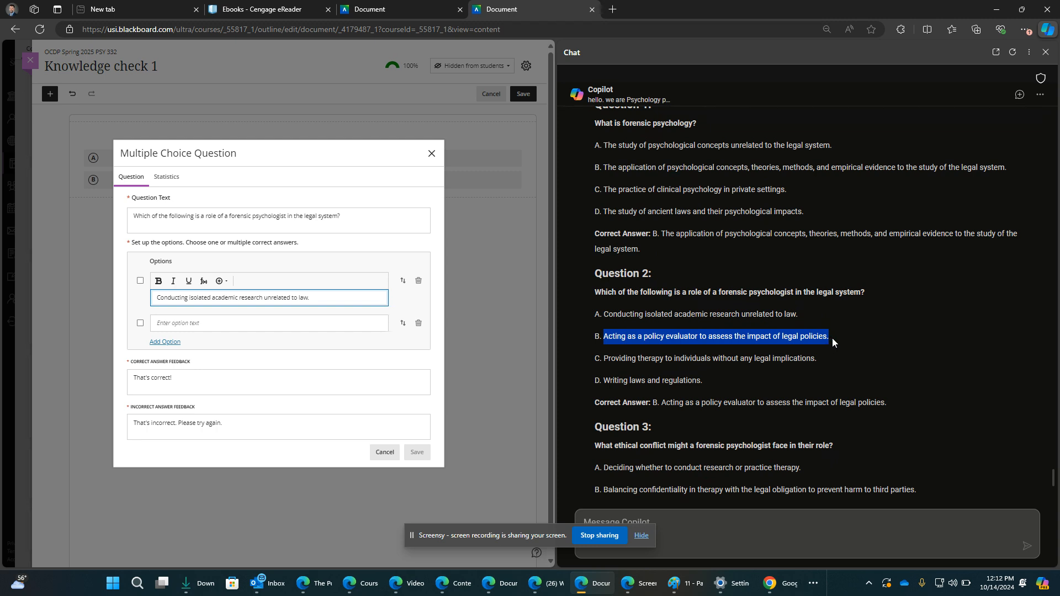
pyautogui.click(192, 324)
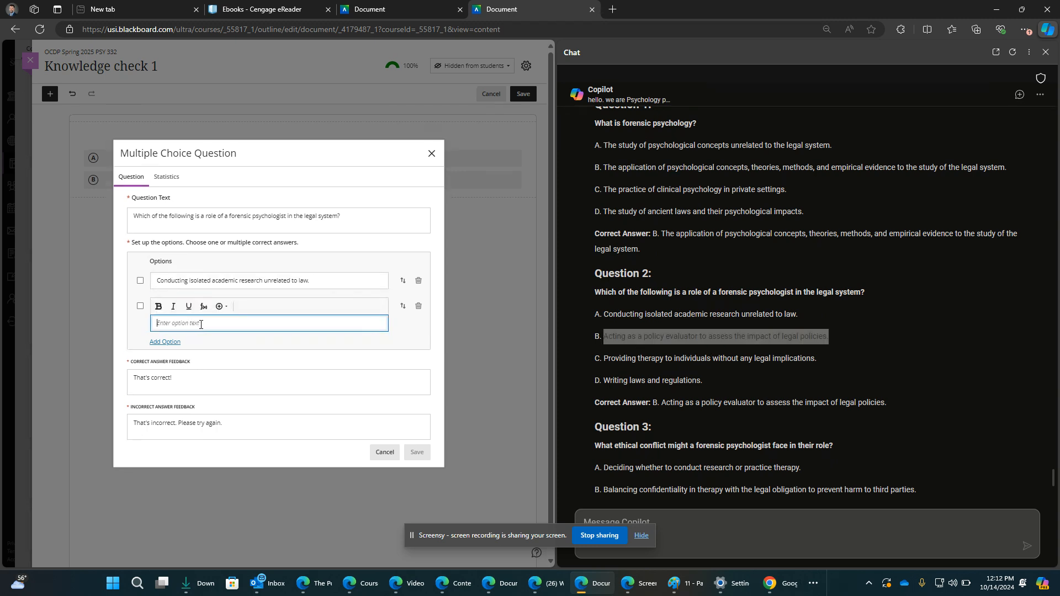
pyautogui.write('Acting as a policy evaluator to assess the impact of legal policies.')
pyautogui.hotkey('ctrl', 'a')
pyautogui.click(156, 342)
pyautogui.click(165, 355)
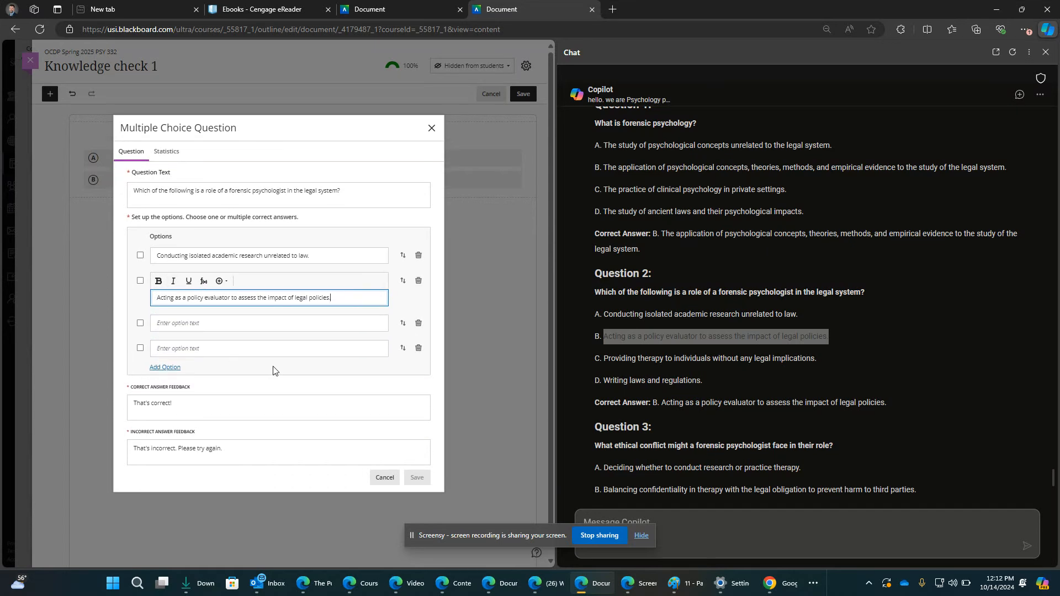
# - Copy "Providing therapy to individuals without any legal implications." from Copilot's Question 2 into the third answer option
pyautogui.moveTo(833, 360); pyautogui.dragTo(606, 358)
pyautogui.hotkey('ctrl', 'c')
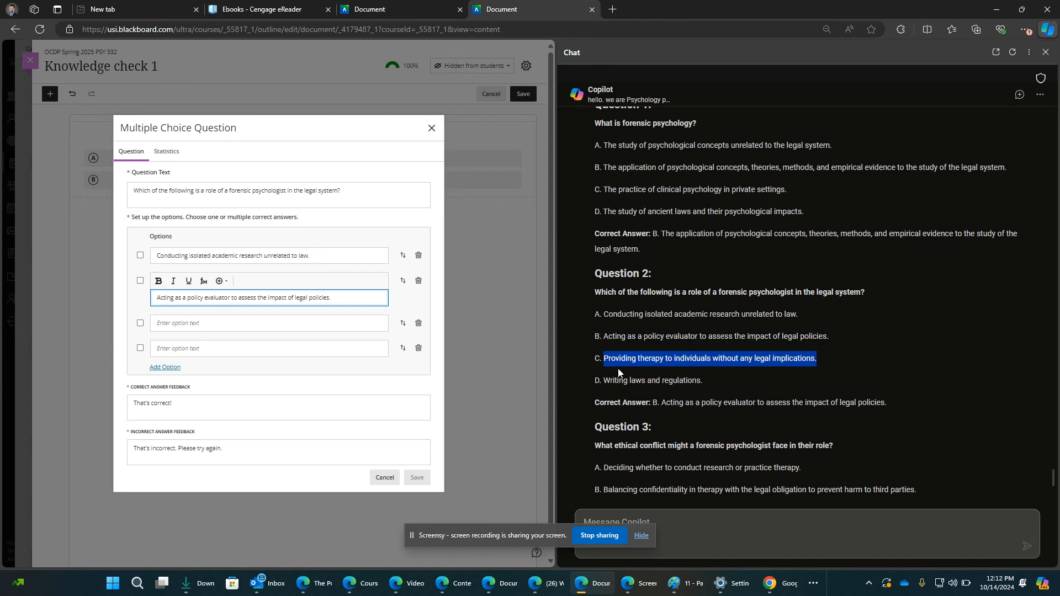
pyautogui.click(173, 325)
pyautogui.hotkey('ctrl', 'v')
pyautogui.moveTo(324, 325); pyautogui.dragTo(132, 331)
pyautogui.hotkey('ctrl', 'c')
pyautogui.press('Right')
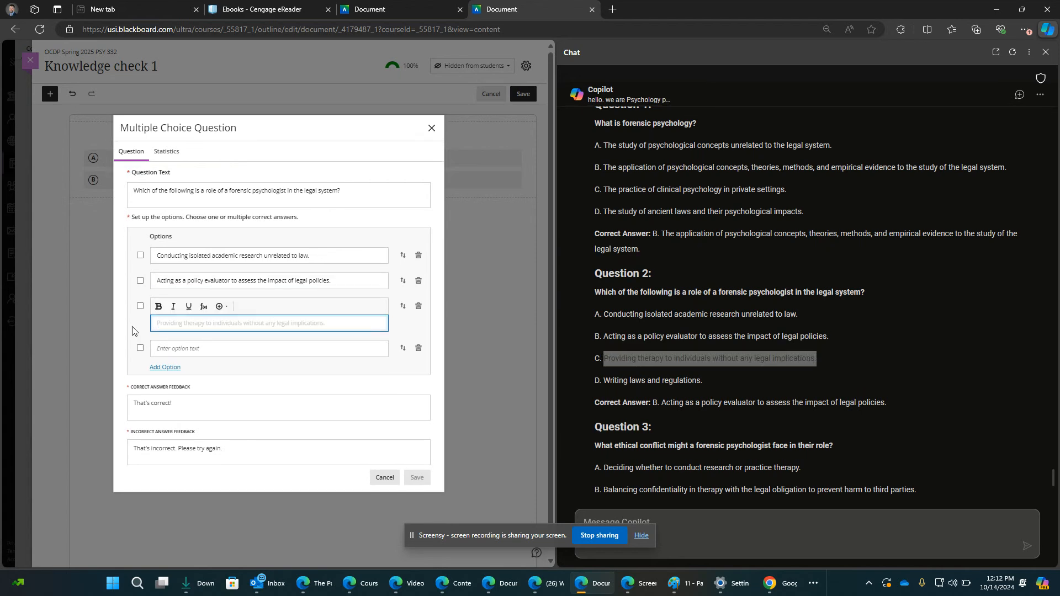
# - Set the fourth answer option to "Writing laws and regulations." and mark the third option as the correct answer
pyautogui.moveTo(699, 381); pyautogui.dragTo(611, 382)
pyautogui.moveTo(712, 385); pyautogui.dragTo(605, 390)
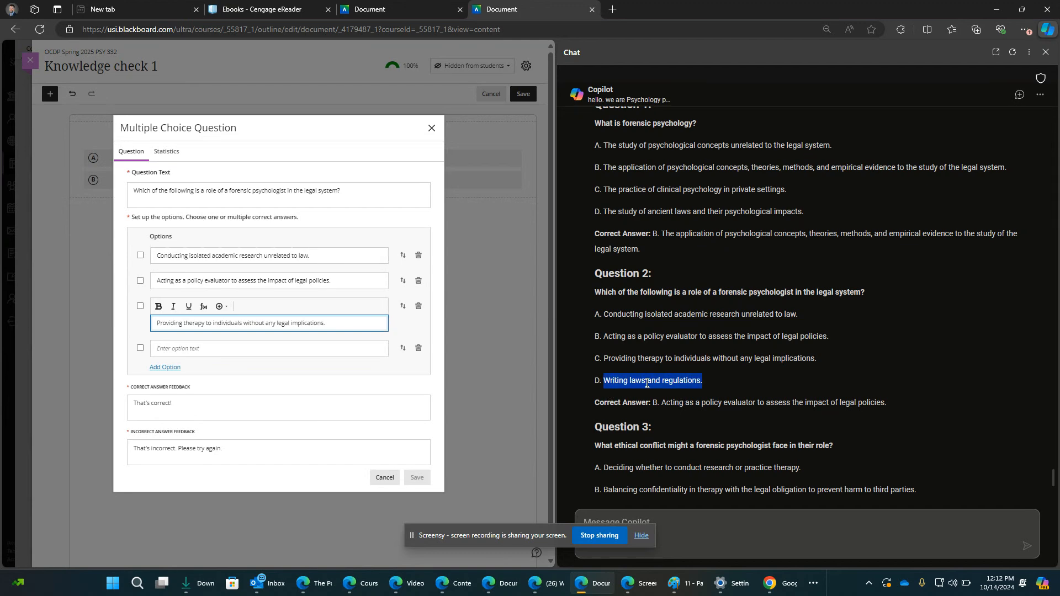
pyautogui.press('F12')
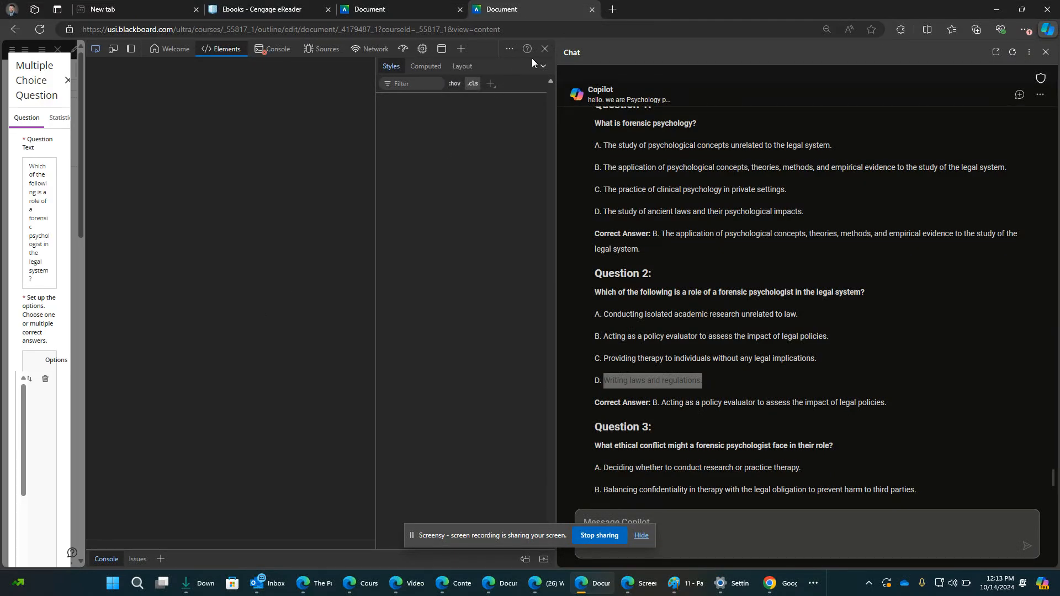
pyautogui.click(544, 48)
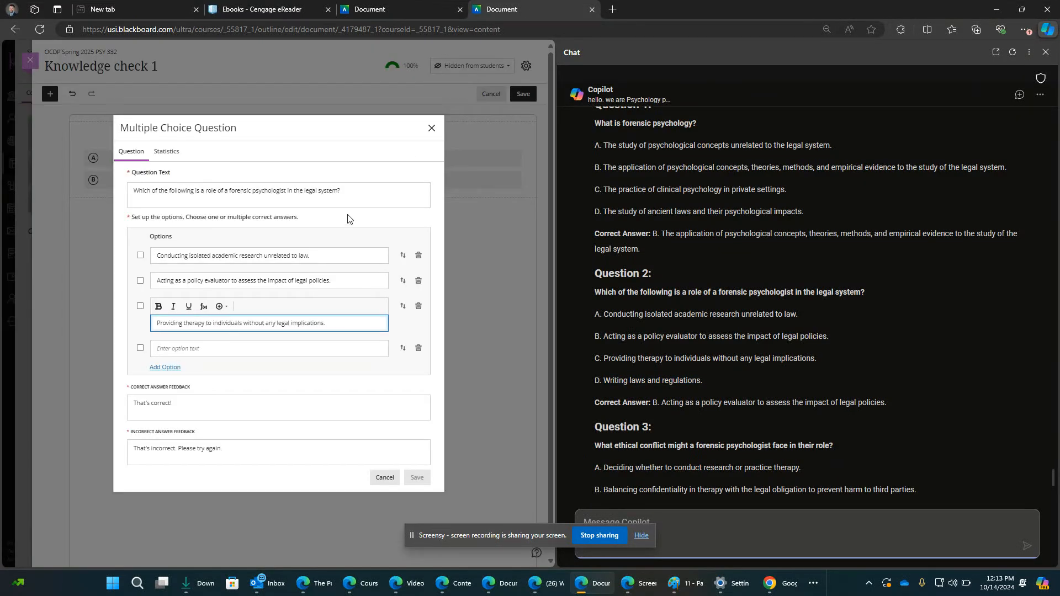
pyautogui.click(224, 348)
pyautogui.hotkey('ctrl', 'v')
pyautogui.moveTo(328, 348); pyautogui.dragTo(108, 364)
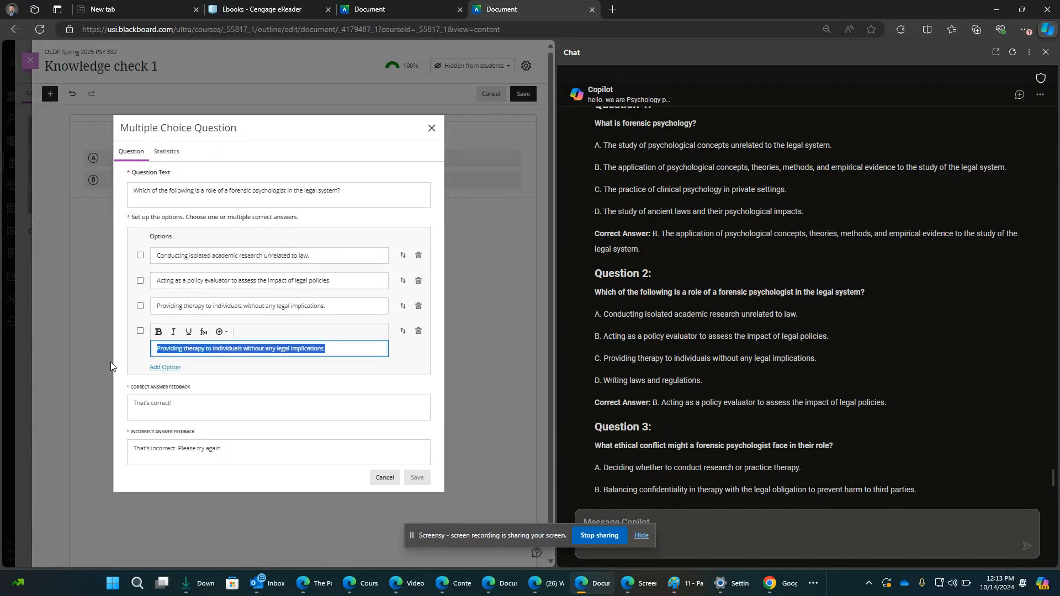
pyautogui.moveTo(702, 381); pyautogui.dragTo(604, 383)
pyautogui.hotkey('ctrl', 'c')
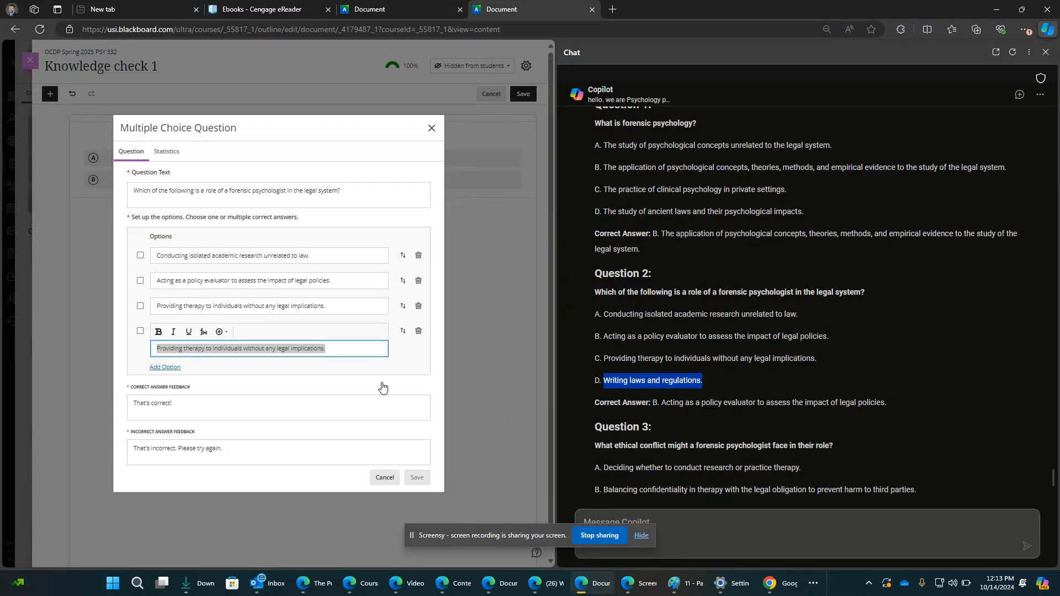
pyautogui.moveTo(343, 347); pyautogui.dragTo(146, 358)
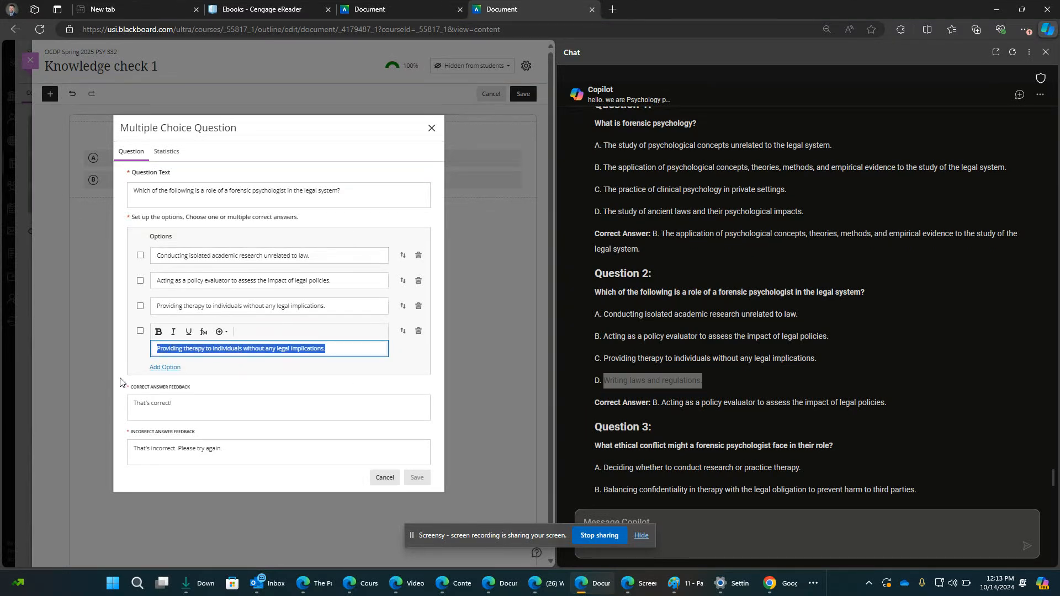
pyautogui.hotkey('ctrl', 'v')
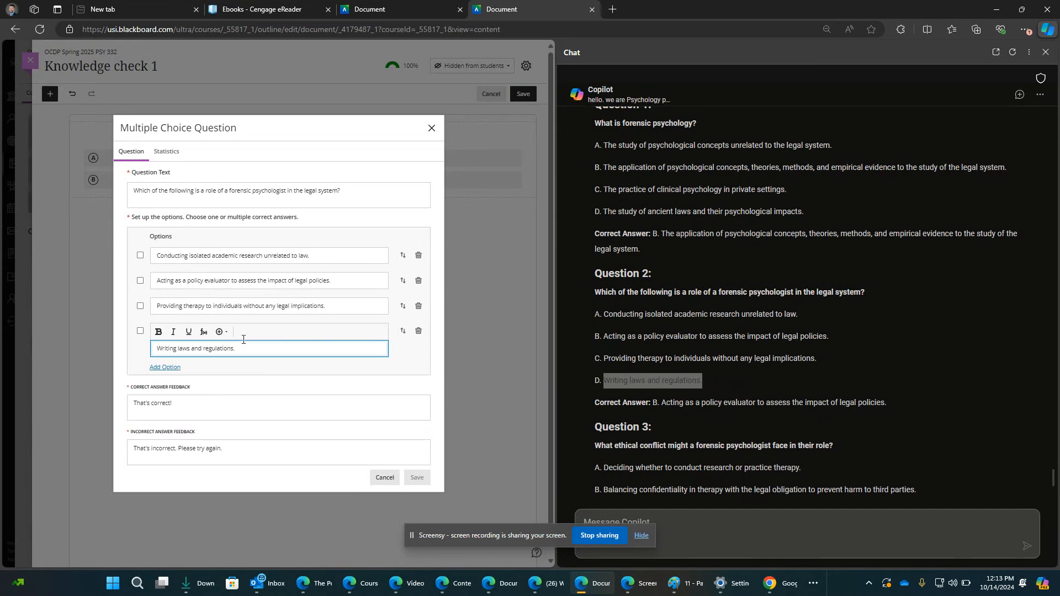
pyautogui.click(140, 307)
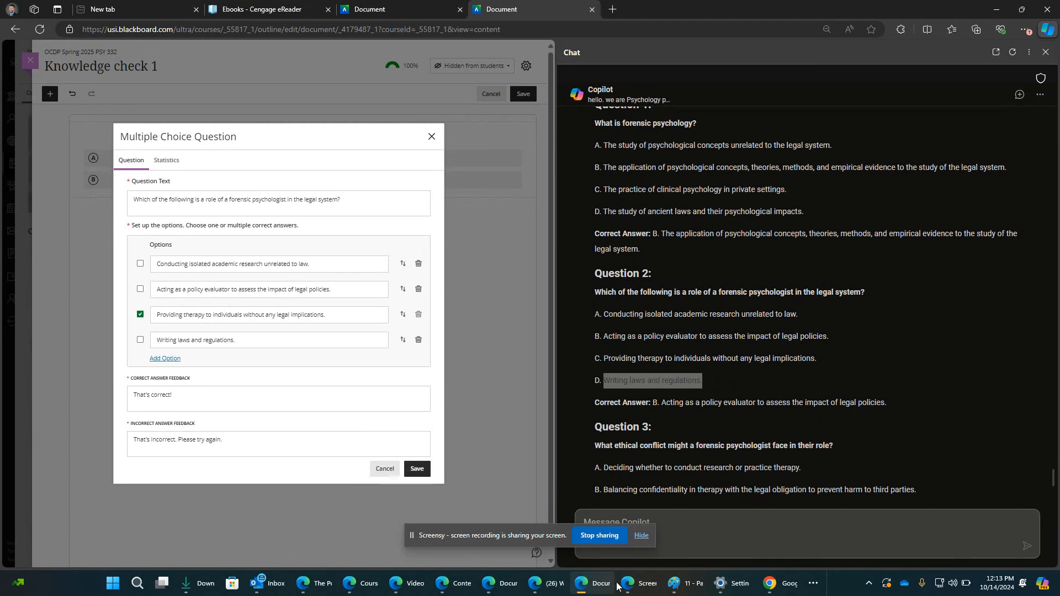
# - Ask Copilot for correct and incorrect answer feedback, combining incorrect feedback into one text block that leads students without giving the correct answer
pyautogui.click(699, 526)
pyautogui.write('Provide')
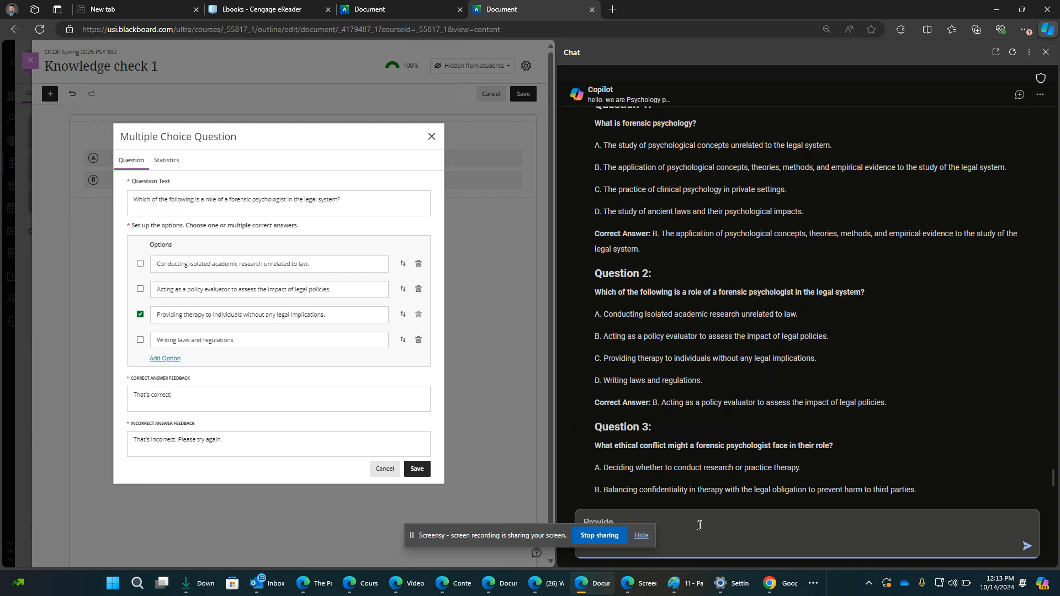
pyautogui.write(' feedback for the correct answer and incorrect ')
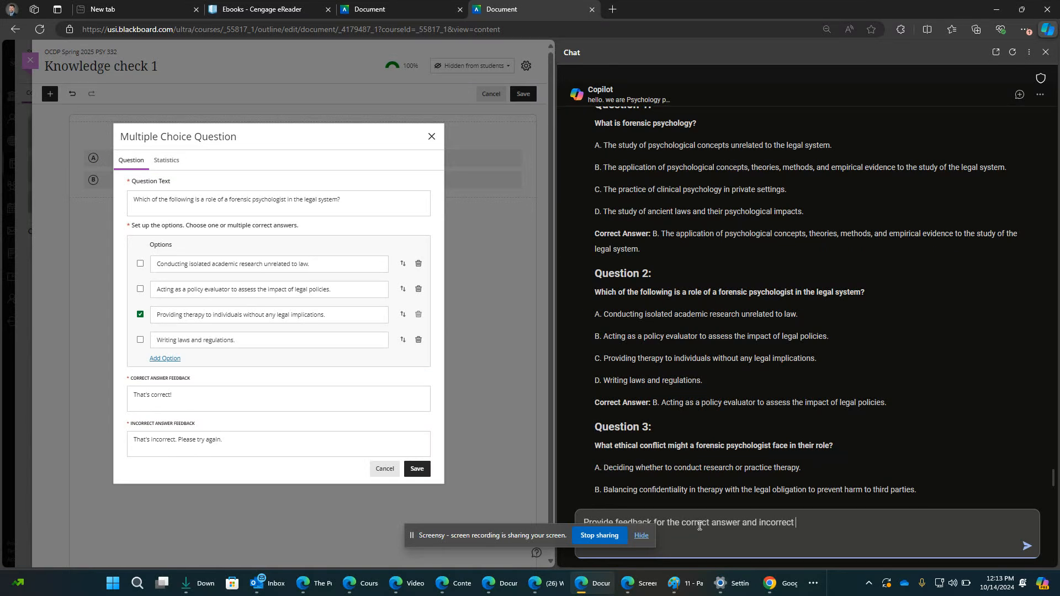
pyautogui.write('answers. combine incorrecti')
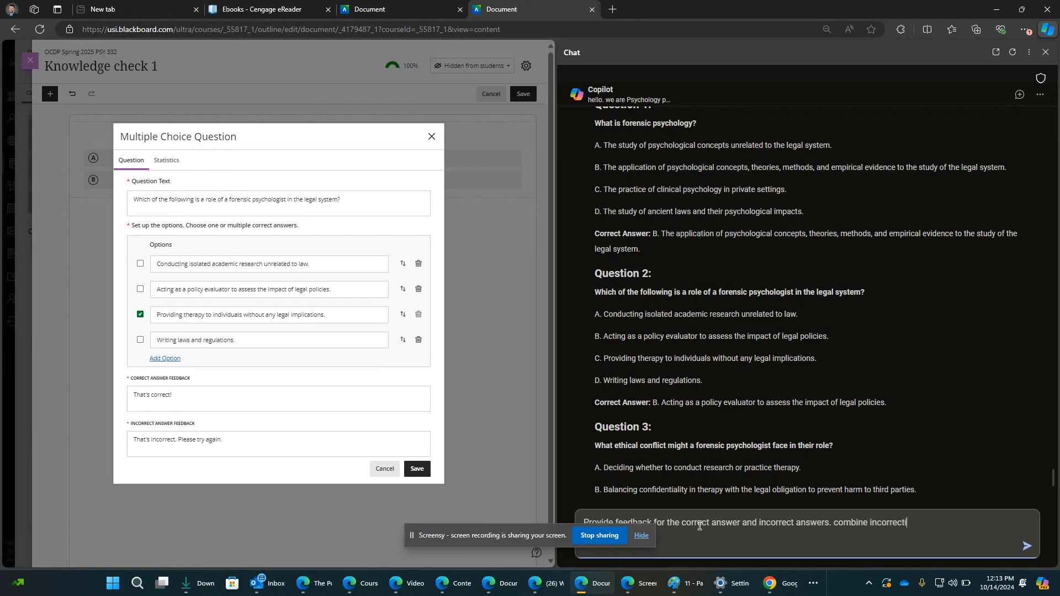
pyautogui.write(' answer in')
pyautogui.press('BackSpace')
pyautogui.press('BackSpace')
pyautogui.write('swer feedback into one ')
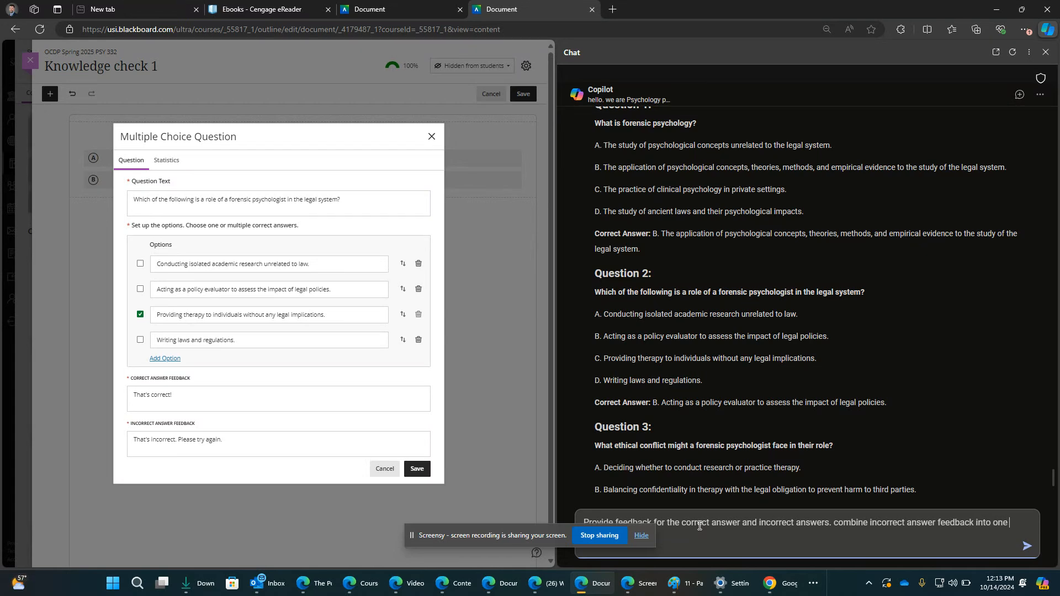
pyautogui.write('block of te')
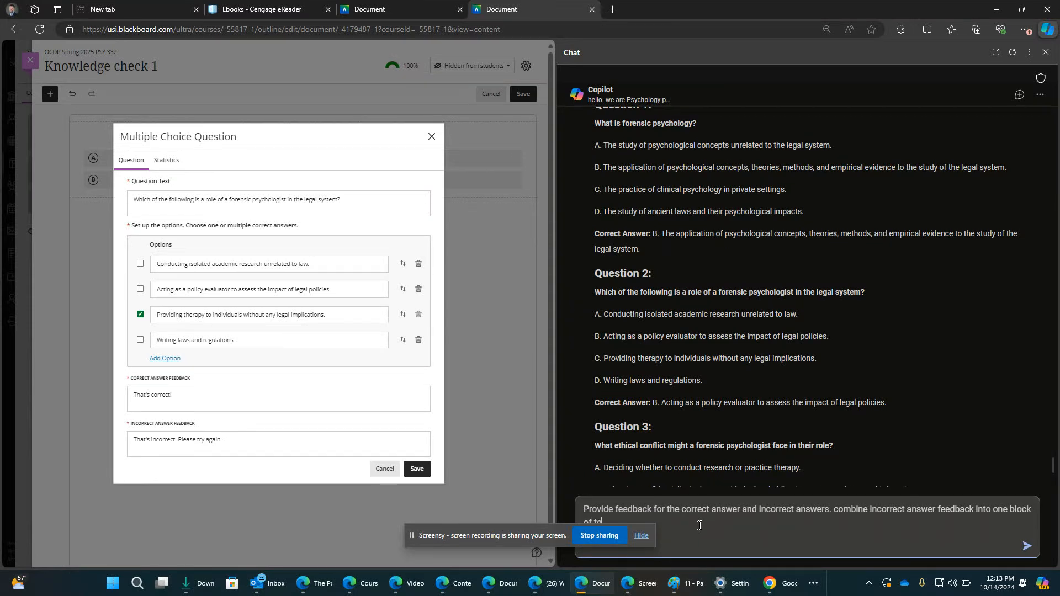
pyautogui.write('xt. do not give correct answer, but do lead students in ')
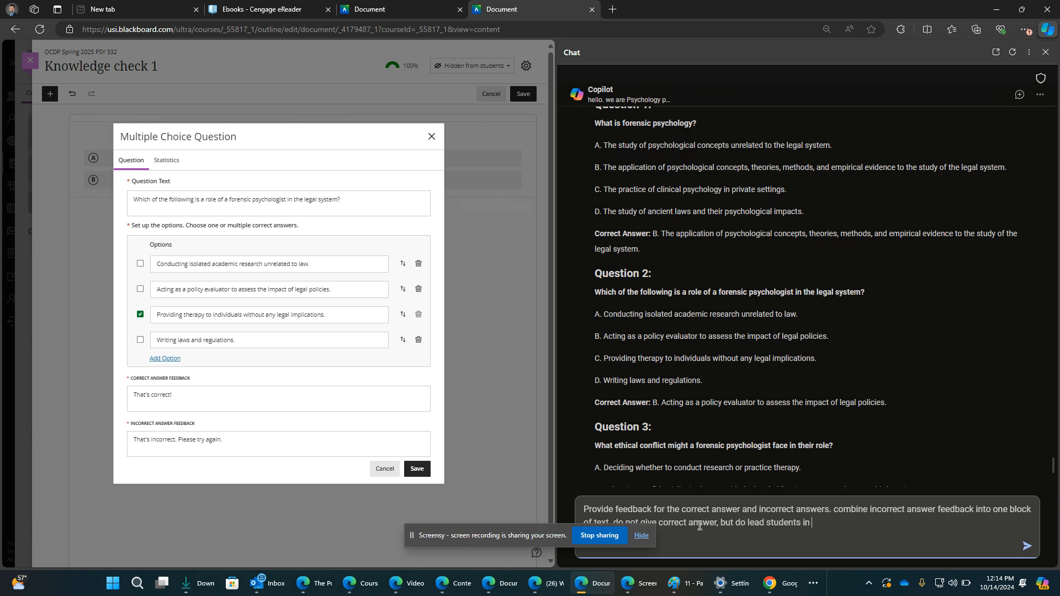
pyautogui.write('the right direction')
pyautogui.press('Return')
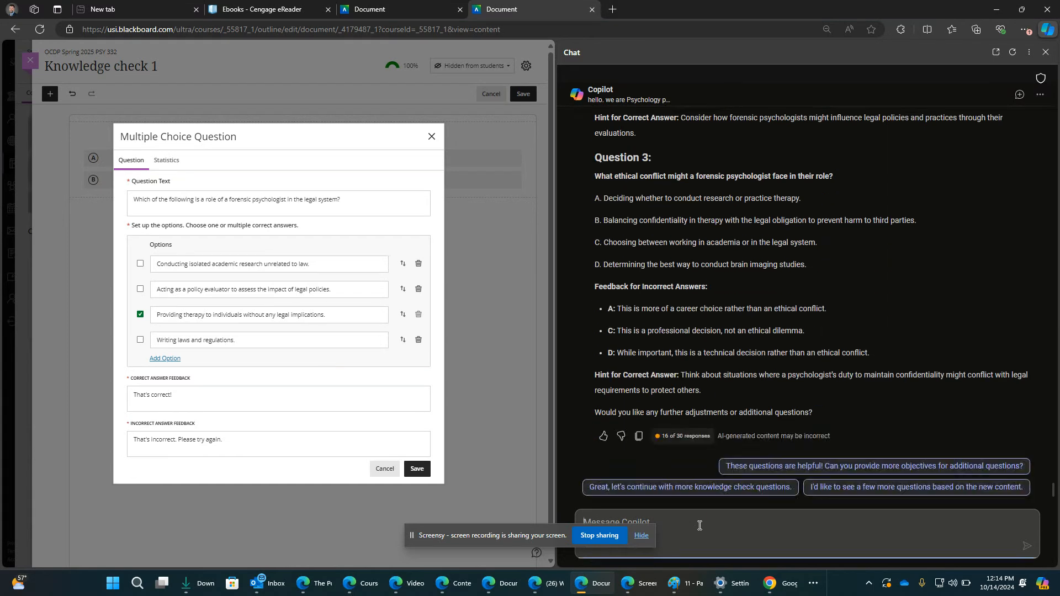
# - Find the sent feedback request in the Copilot chat and copy its full text
pyautogui.scroll(15, 717, 309)
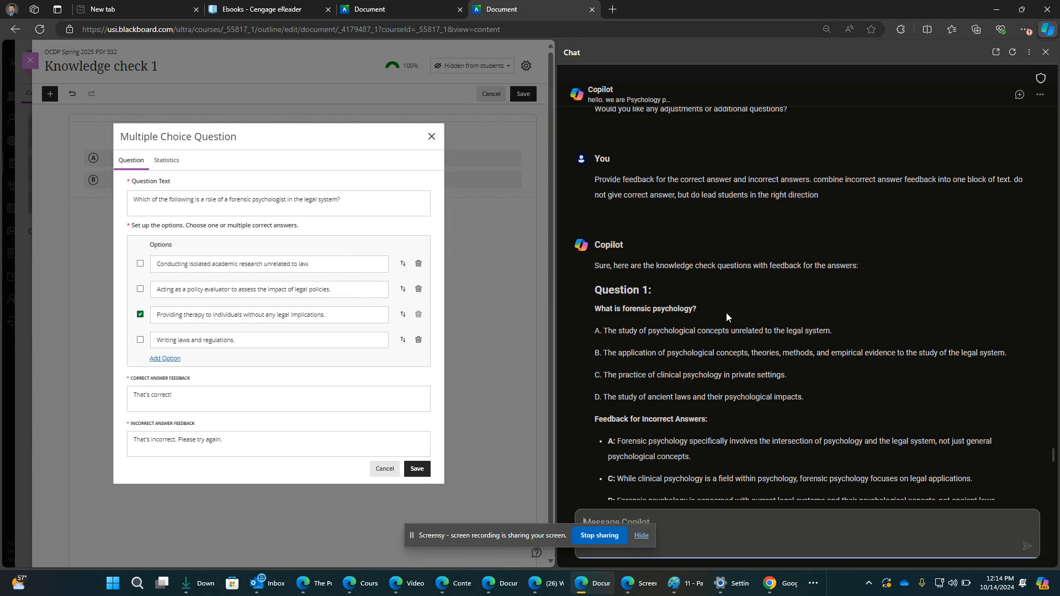
pyautogui.scroll(2, 787, 302)
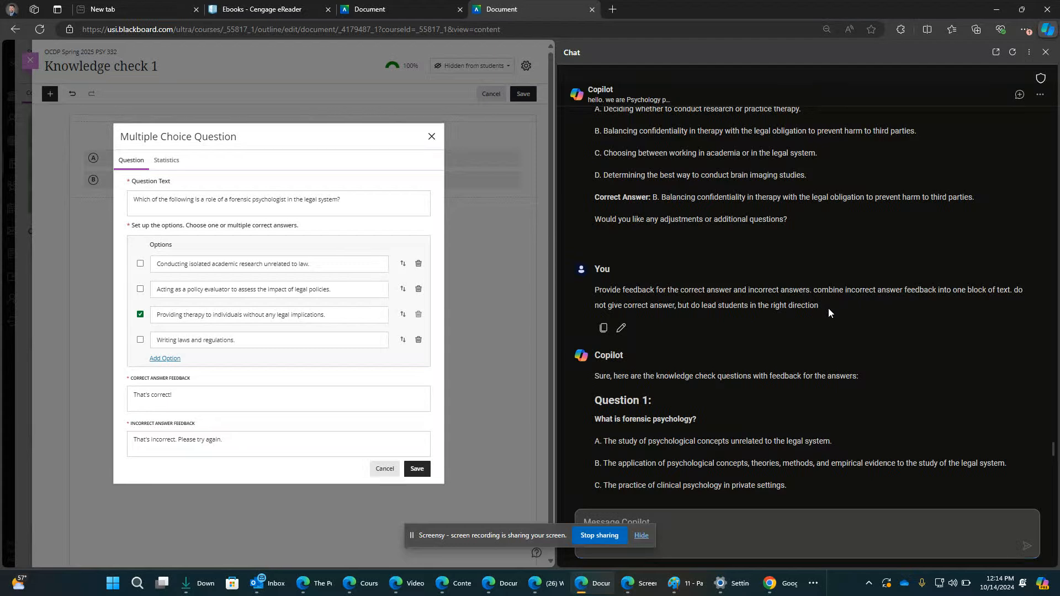
pyautogui.moveTo(594, 289); pyautogui.dragTo(836, 319)
pyautogui.hotkey('ctrl', 'c')
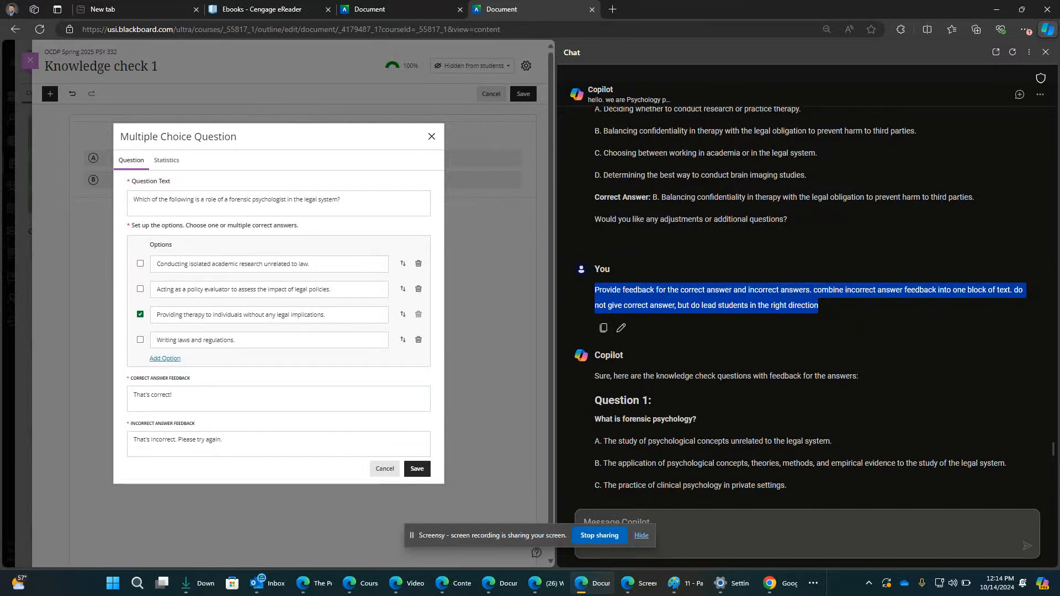
# - Resend the copied feedback request to Copilot with "only for number 2" added, and ask it to combine incorrect into one feedback item
pyautogui.click(711, 524)
pyautogui.hotkey('ctrl', 'v')
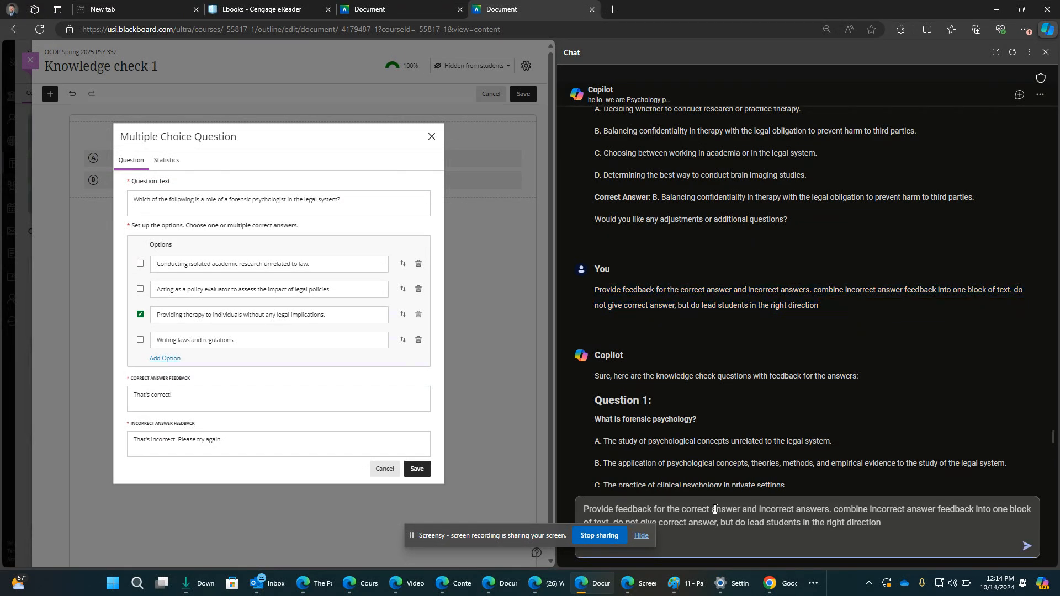
pyautogui.click(830, 510)
pyautogui.write('only for ')
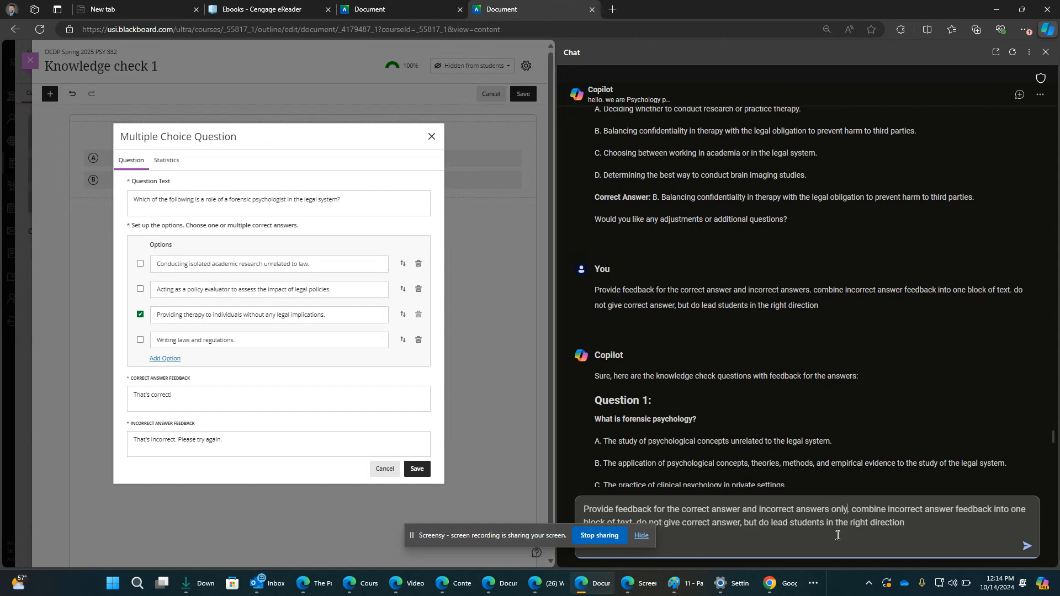
pyautogui.write('number 2')
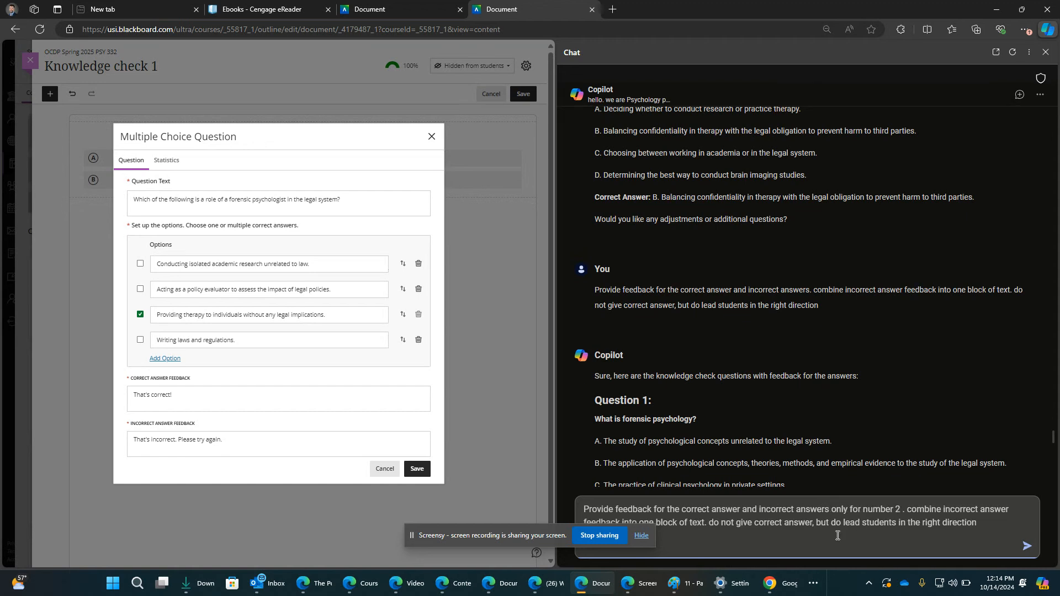
pyautogui.press('Return')
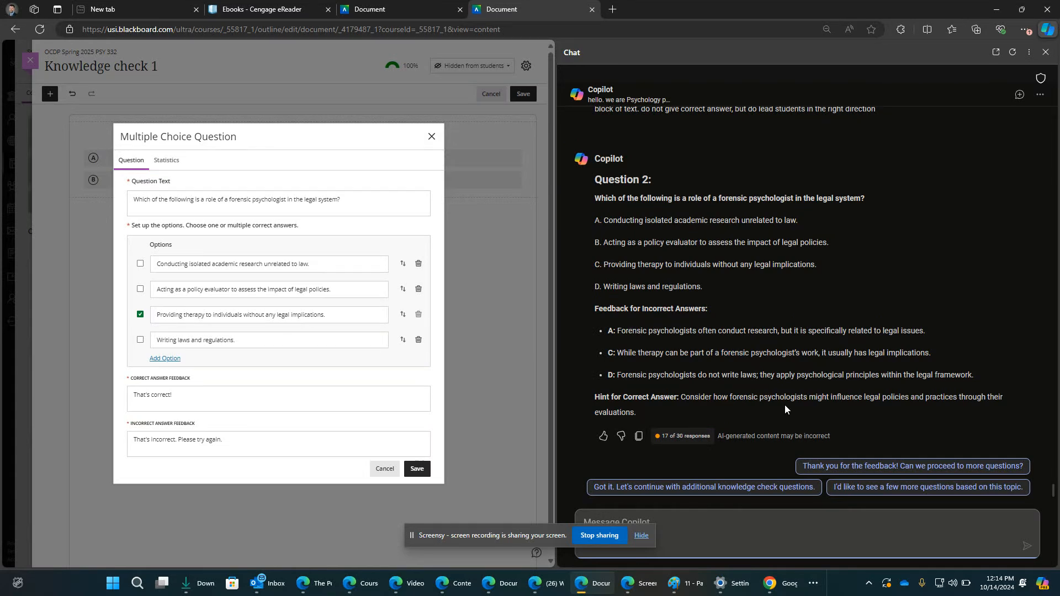
pyautogui.write('combine incorrect into one feedback item')
pyautogui.press('Return')
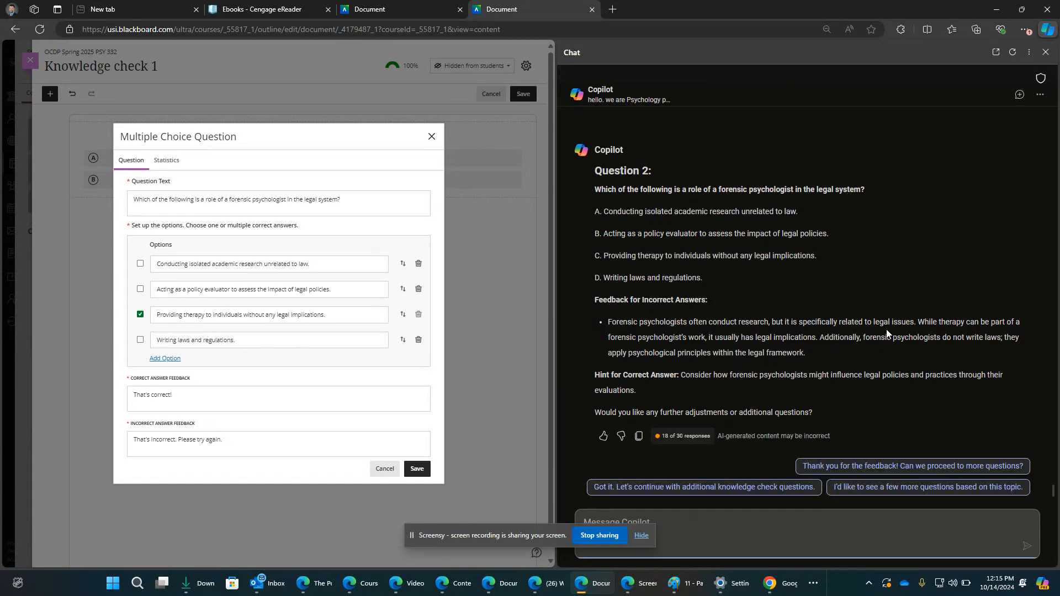
# - Replace "Please try again." in the incorrect answer feedback with Copilot's combined incorrect feedback, separated by a space from "That's incorrect."
pyautogui.click(823, 352)
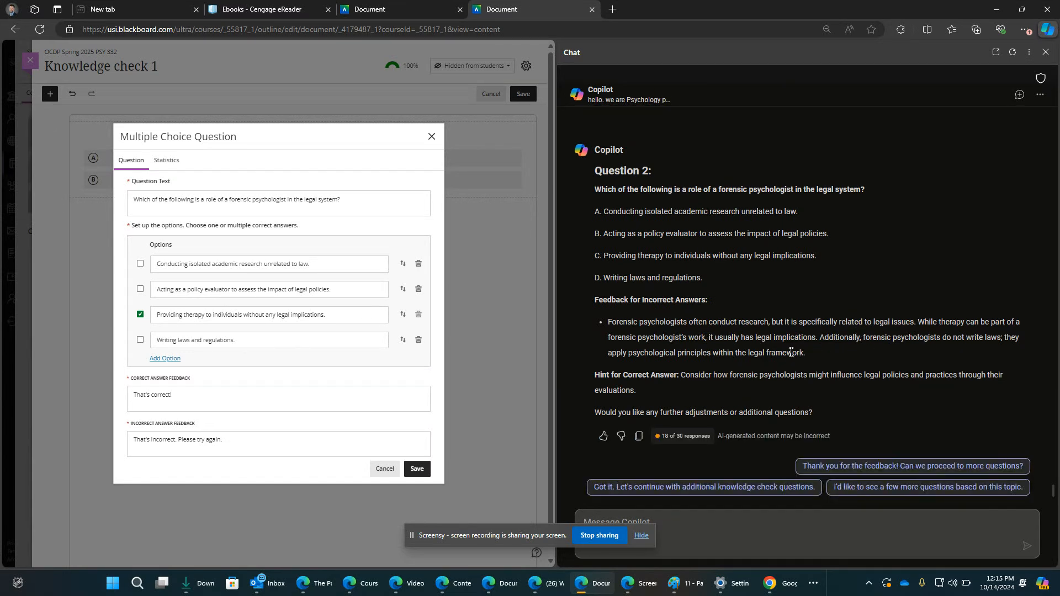
pyautogui.moveTo(804, 356); pyautogui.dragTo(610, 324)
pyautogui.hotkey('ctrl', 'c')
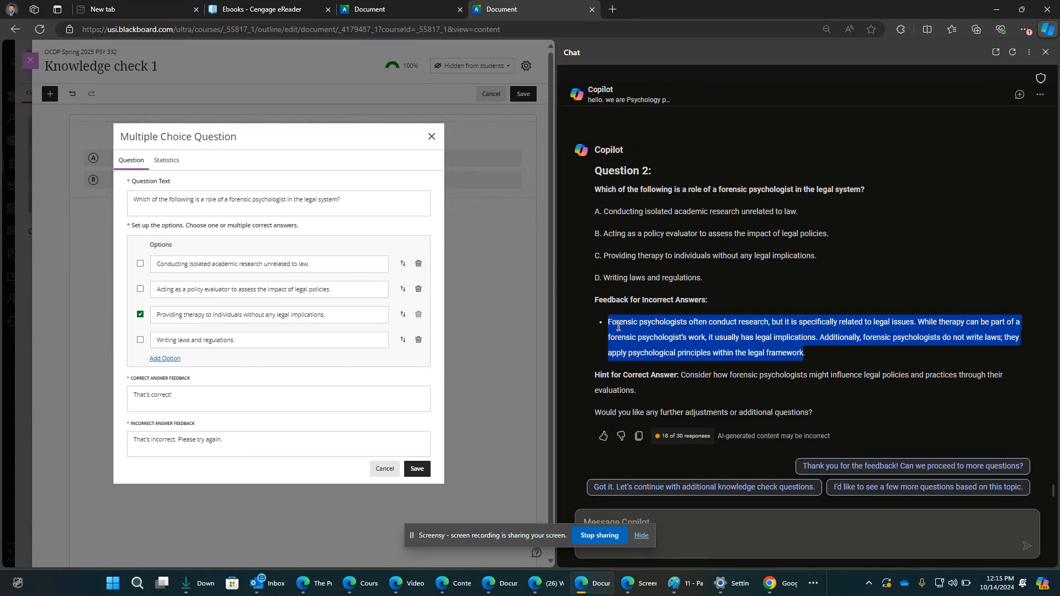
pyautogui.click(240, 445)
pyautogui.moveTo(223, 448); pyautogui.dragTo(177, 448)
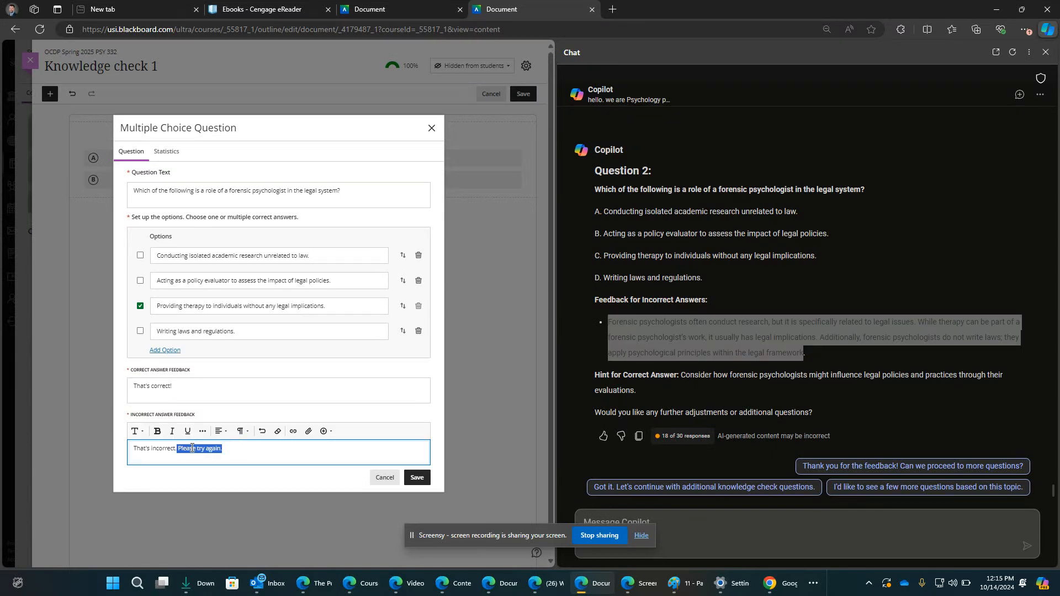
pyautogui.hotkey('ctrl', 'v')
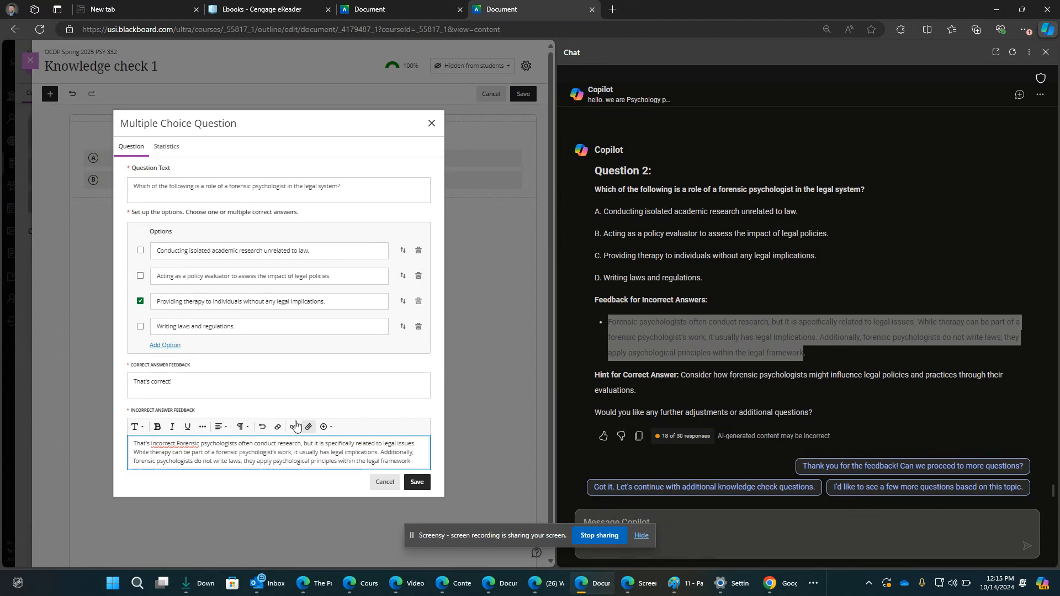
pyautogui.click(177, 443)
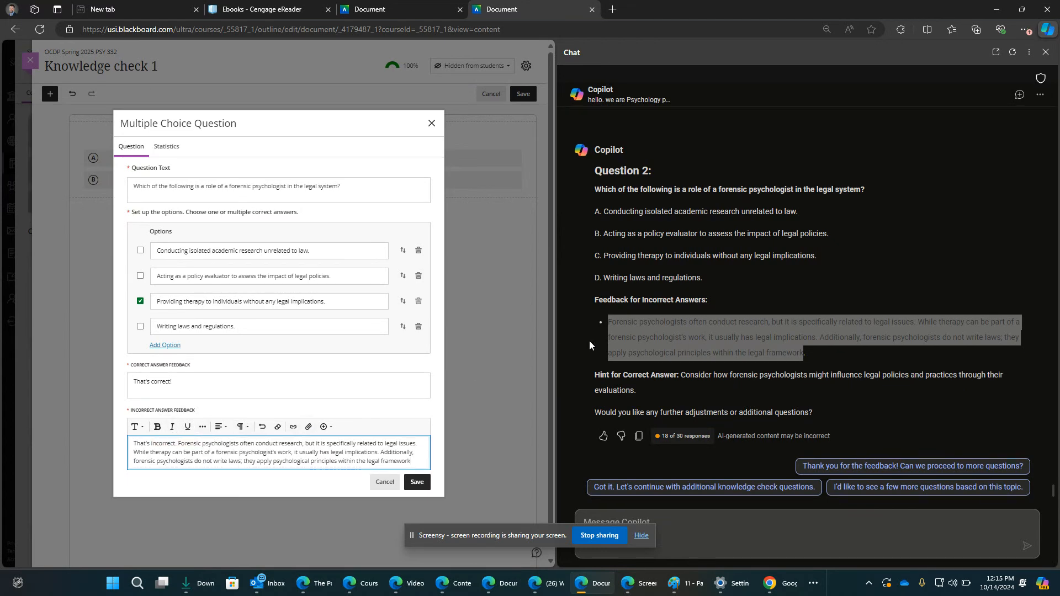
# - Ask Copilot for "feedback for correct answer for item 2"
pyautogui.click(712, 537)
pyautogui.write('fe')
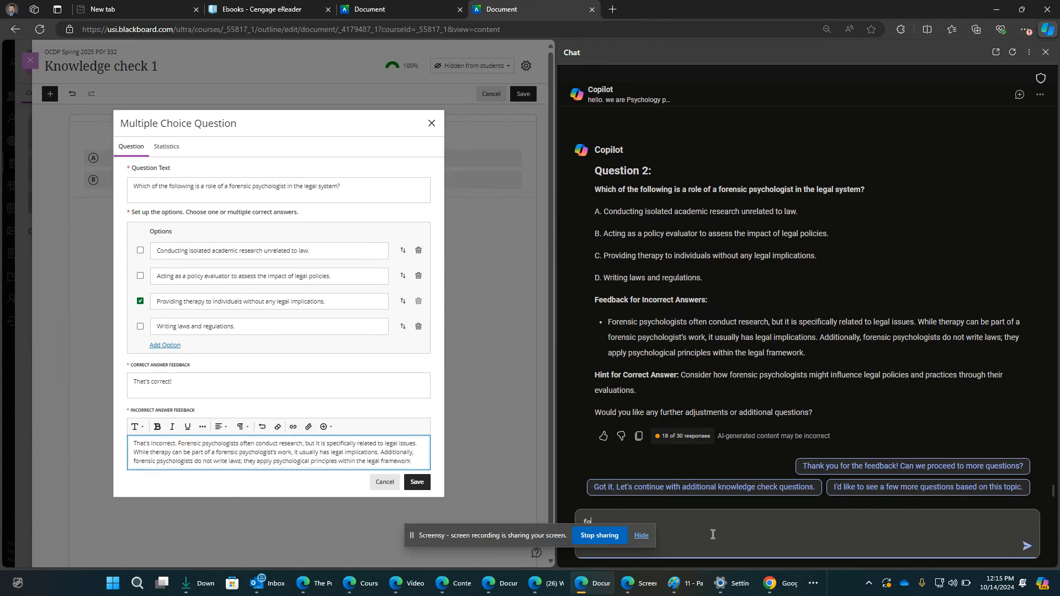
pyautogui.write('edback for correct answer for item ')
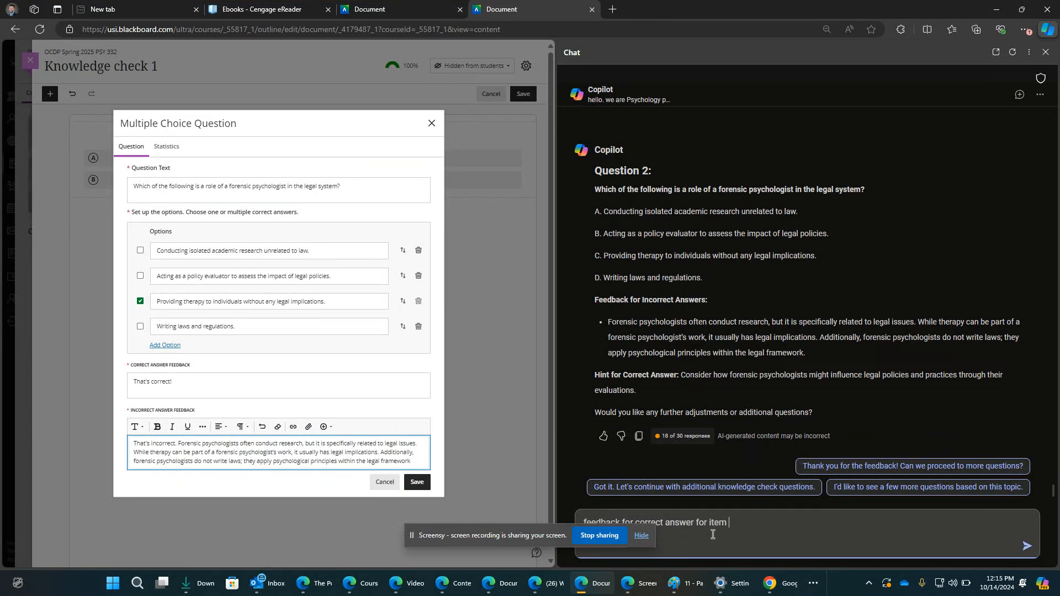
pyautogui.write('2')
pyautogui.press('Return')
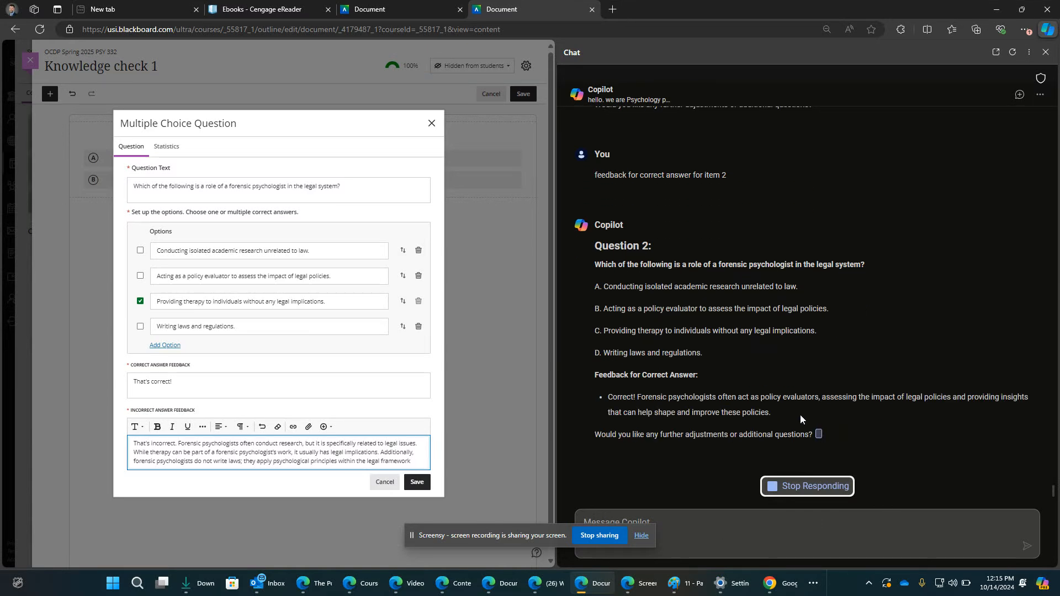
# - Copy Copilot's correct answer explanation, without "Correct!", and add it after "That's correct!" in the correct answer feedback
pyautogui.moveTo(771, 391); pyautogui.dragTo(638, 380)
pyautogui.hotkey('ctrl', 'c')
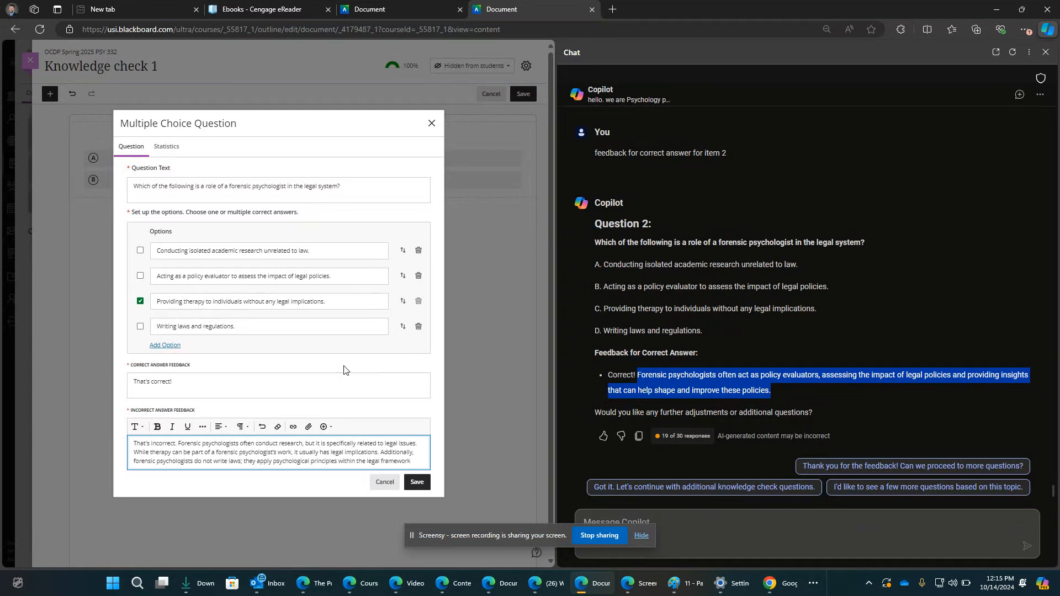
pyautogui.click(208, 383)
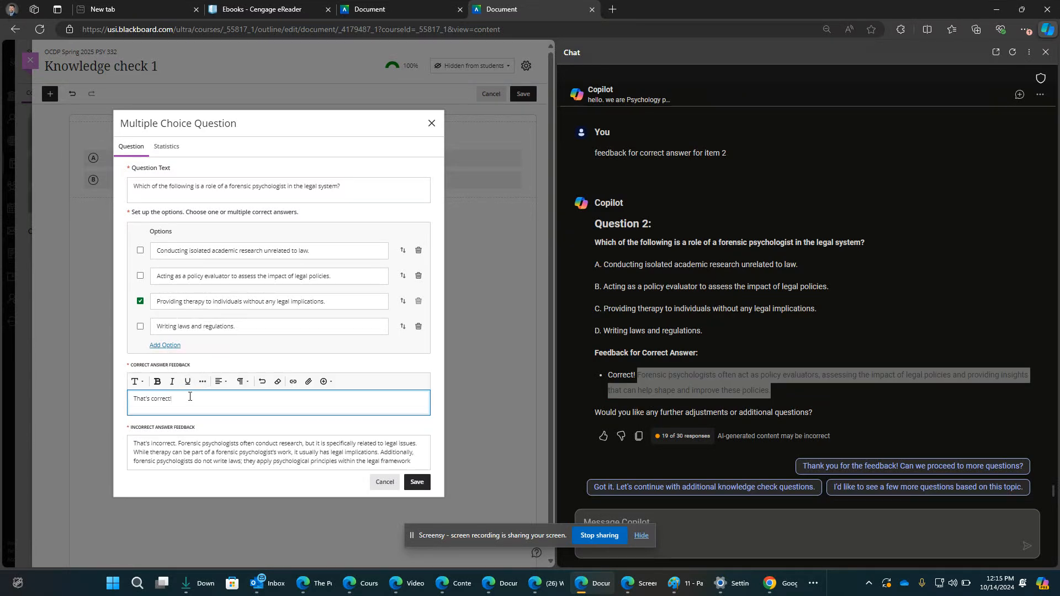
pyautogui.hotkey('ctrl', 'v')
pyautogui.moveTo(327, 412); pyautogui.dragTo(175, 398)
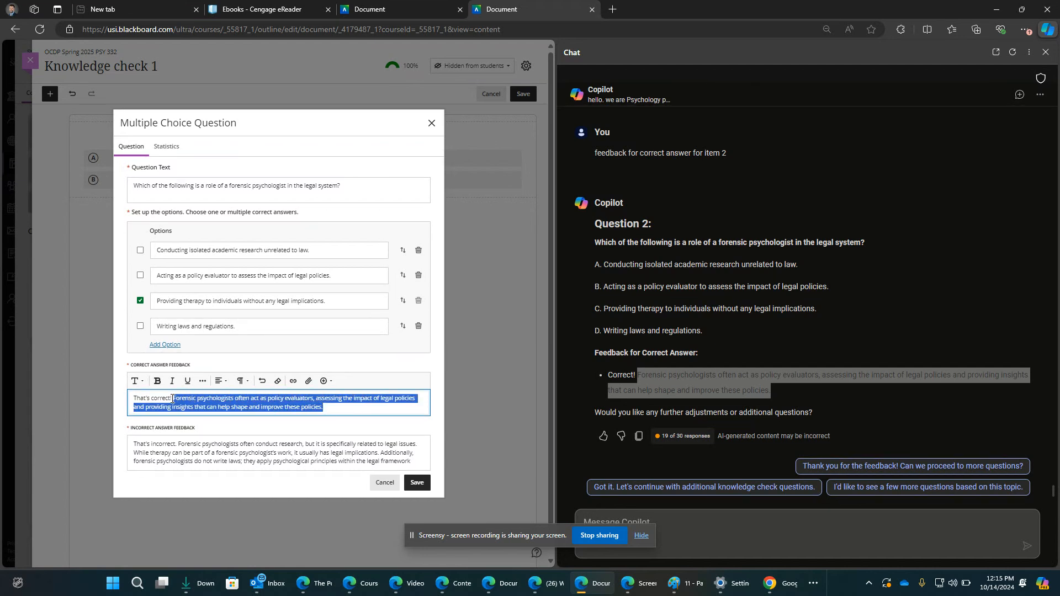
pyautogui.click(205, 437)
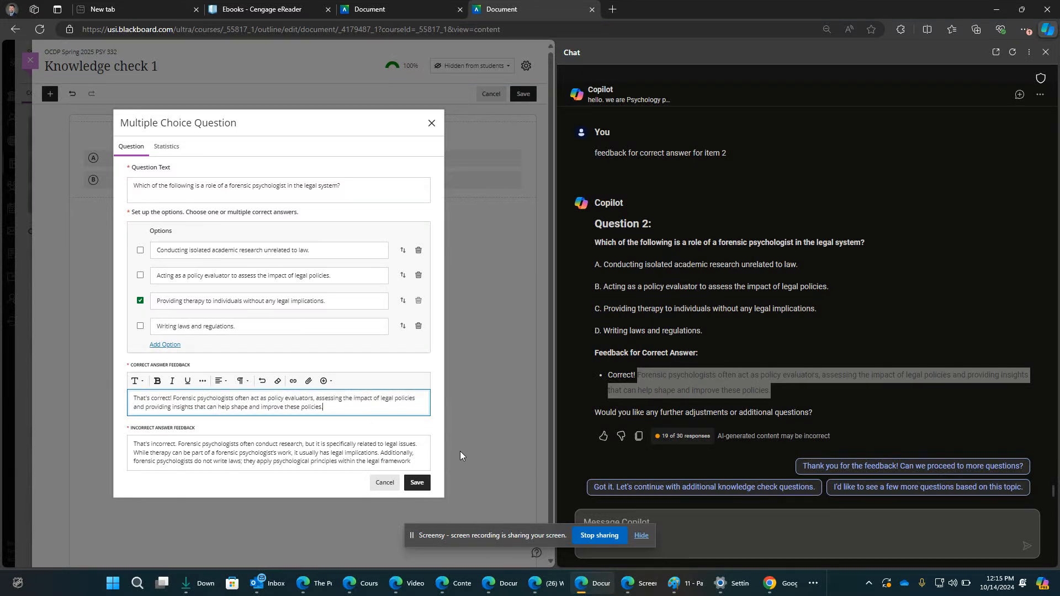
# - Save the multiple choice question and the Knowledge check 1 document
pyautogui.click(418, 483)
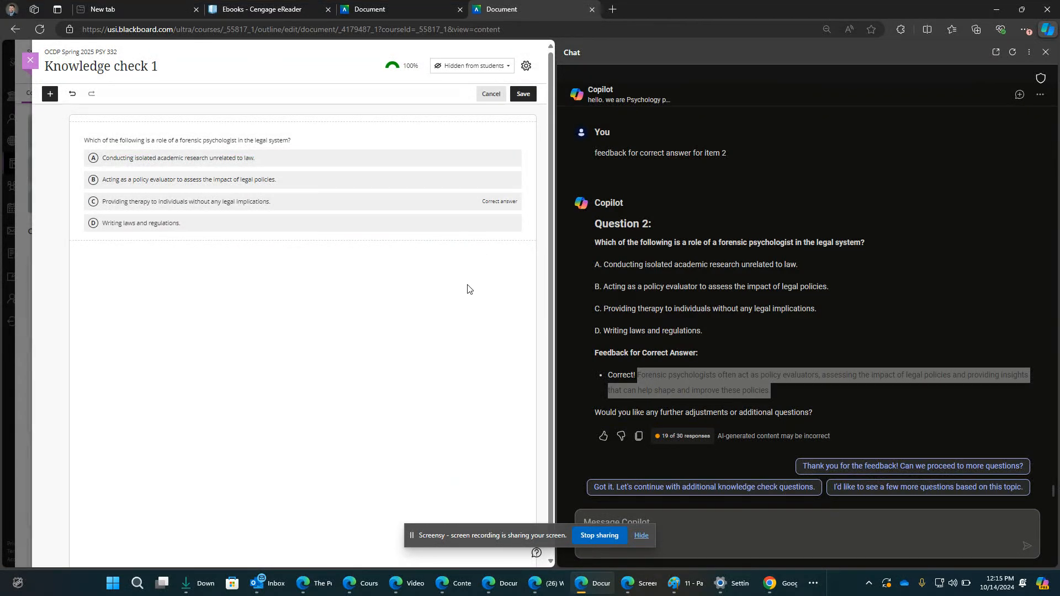
pyautogui.click(524, 94)
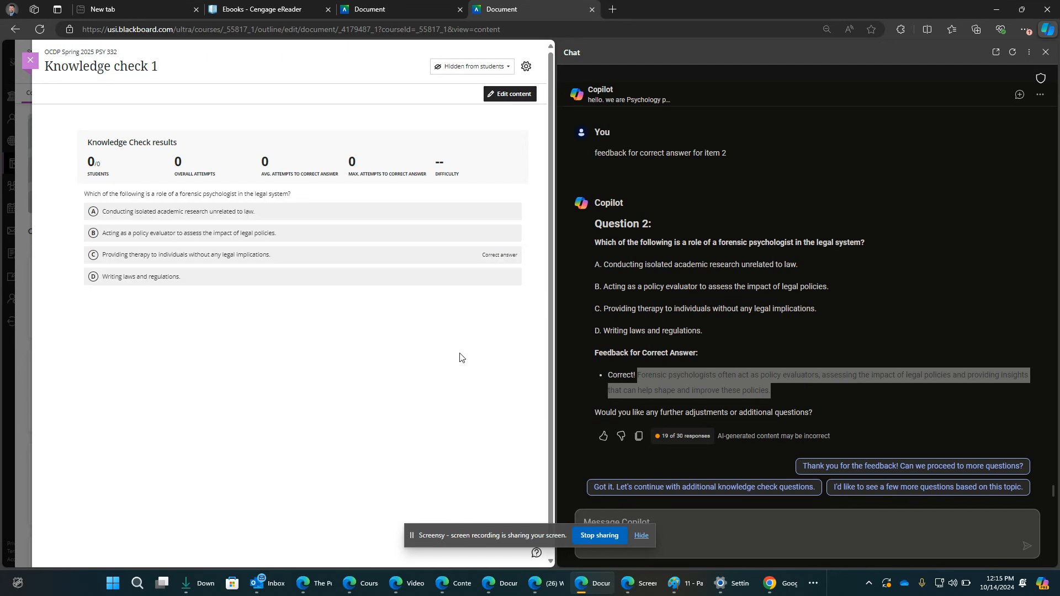